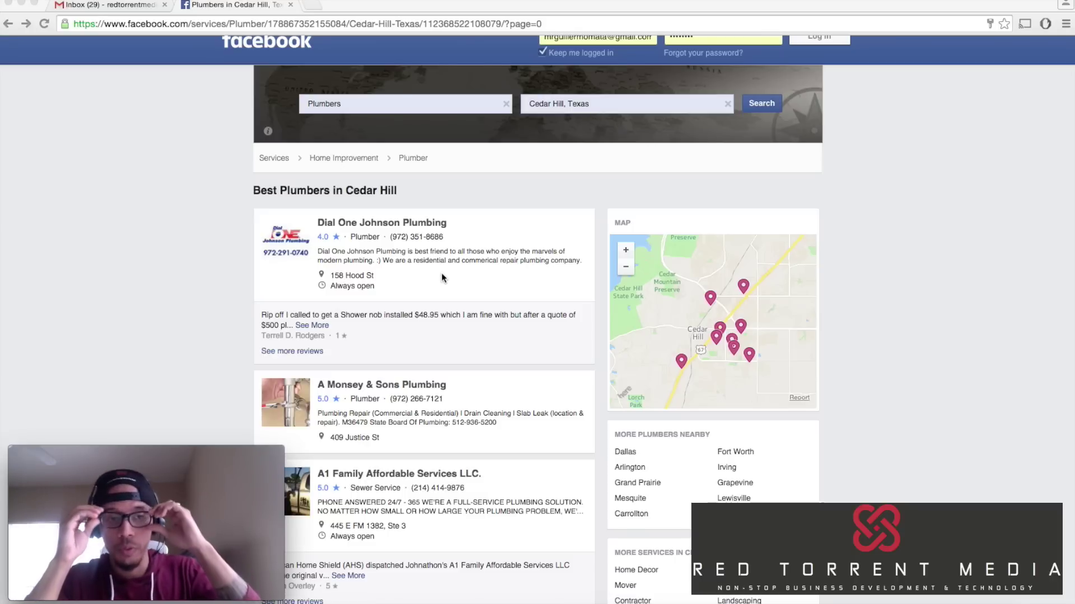
{"action": "scroll", "coordinate": [441, 273], "scroll_direction": "down", "scroll_amount": 2}
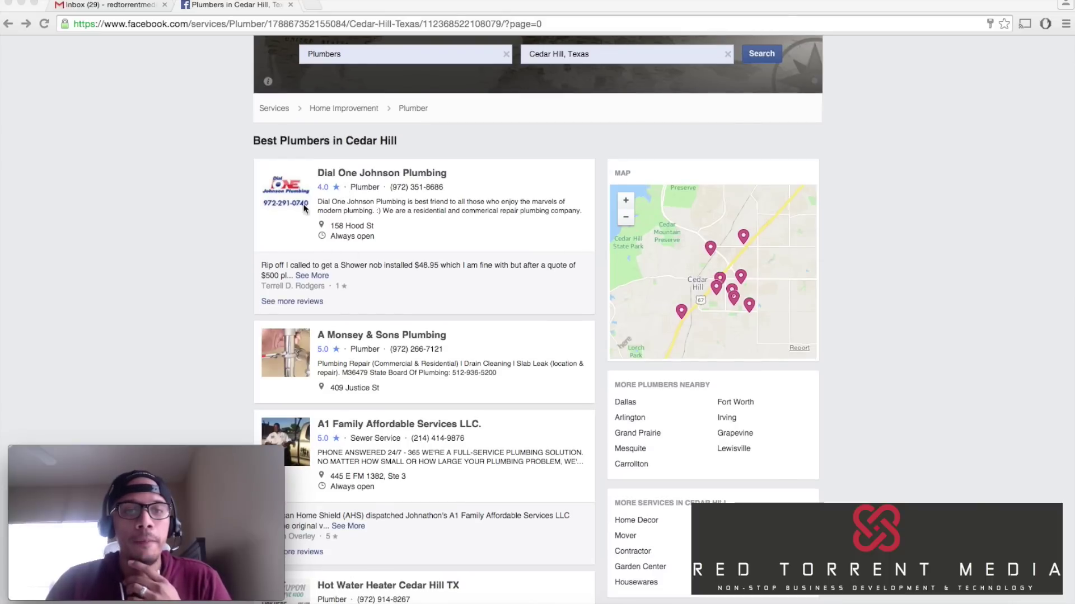
{"action": "scroll", "coordinate": [279, 217], "scroll_direction": "up", "scroll_amount": 3}
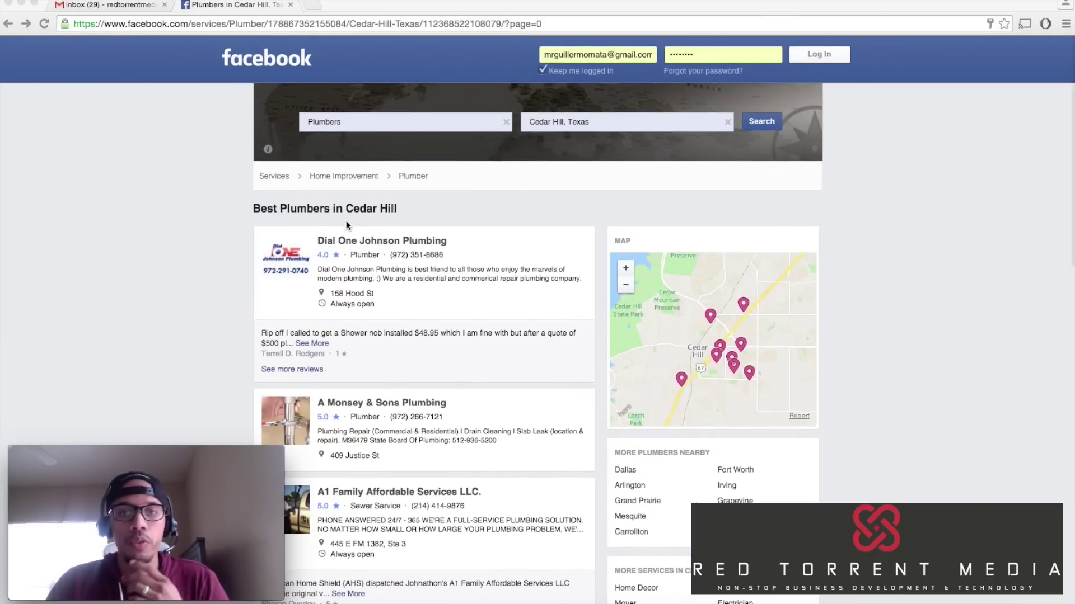
{"action": "scroll", "coordinate": [347, 228], "scroll_direction": "down", "scroll_amount": 2}
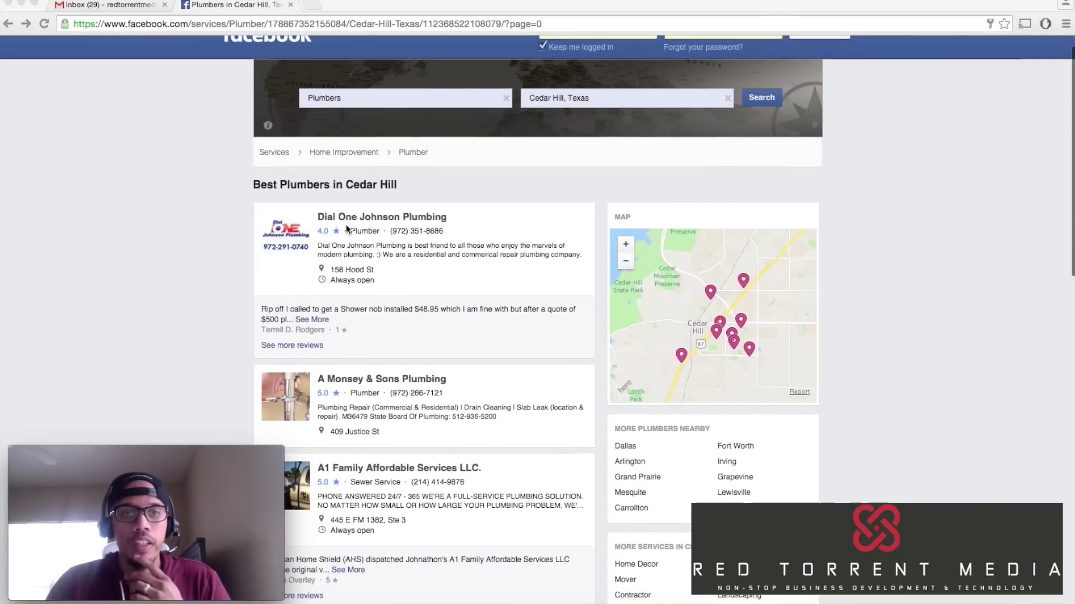
{"action": "scroll", "coordinate": [347, 228], "scroll_direction": "down", "scroll_amount": 1}
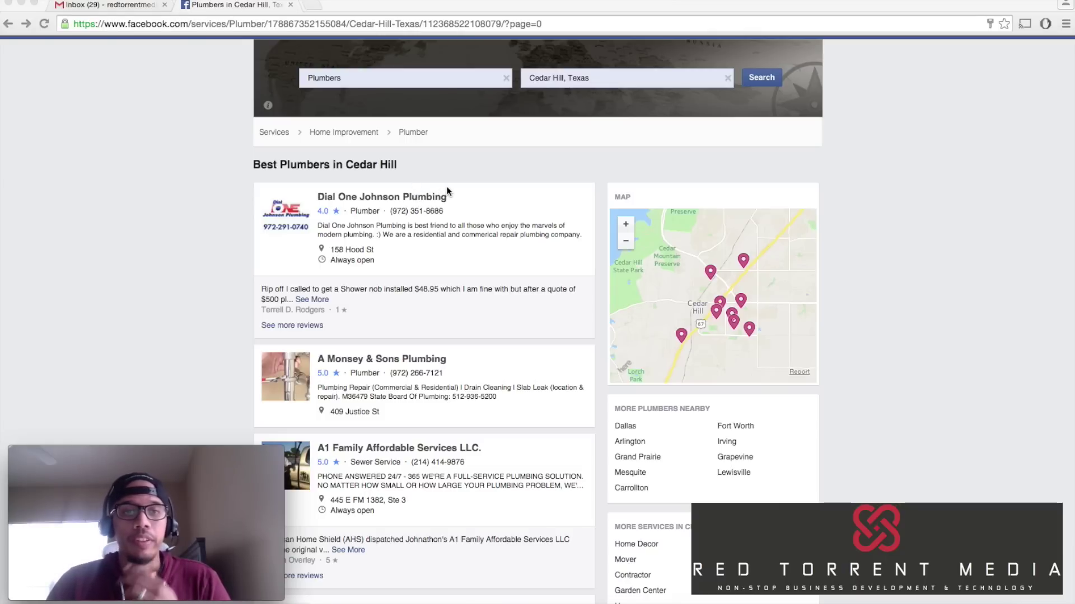
{"action": "scroll", "coordinate": [448, 192], "scroll_direction": "down", "scroll_amount": 1}
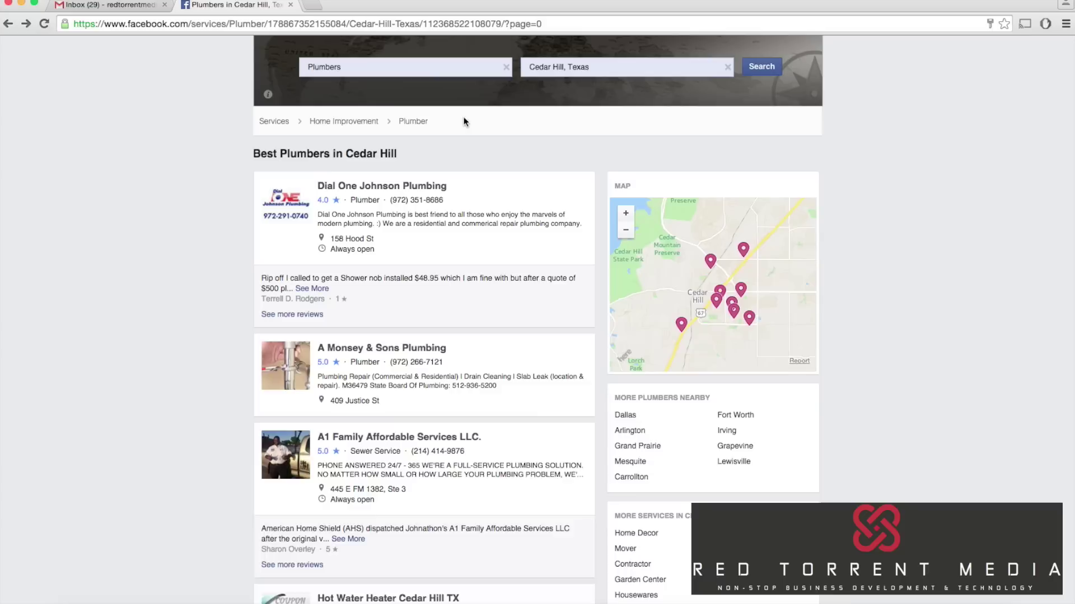
{"action": "scroll", "coordinate": [464, 120], "scroll_direction": "up", "scroll_amount": 1}
{"action": "scroll", "coordinate": [464, 120], "scroll_direction": "down", "scroll_amount": 1}
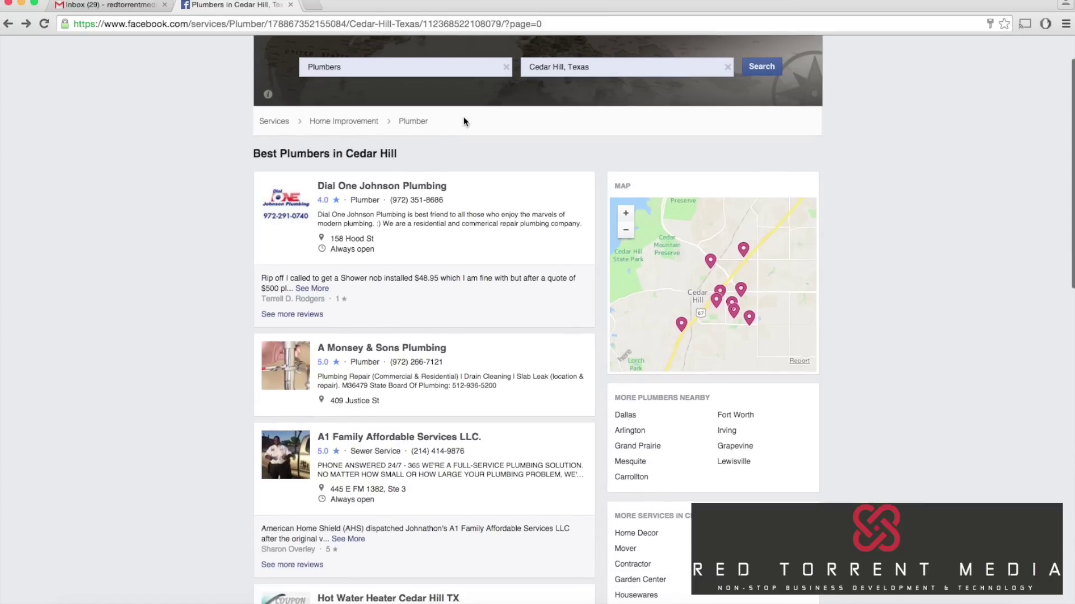
- Open Dial One Johnson Plumbing's Facebook page and view its About overview
{"action": "left_click", "coordinate": [395, 185]}
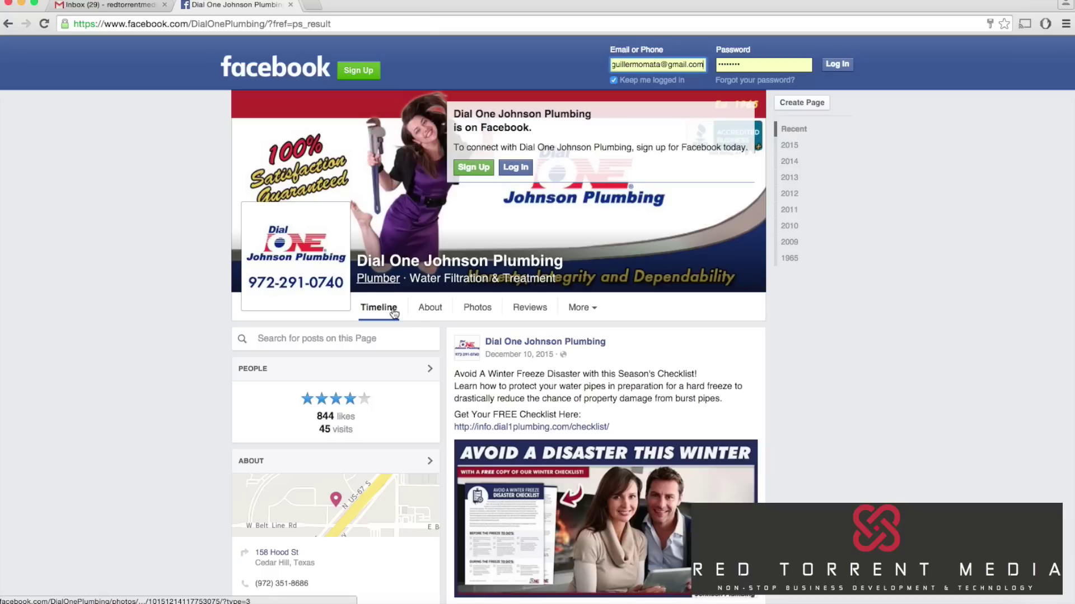
{"action": "left_click", "coordinate": [431, 312]}
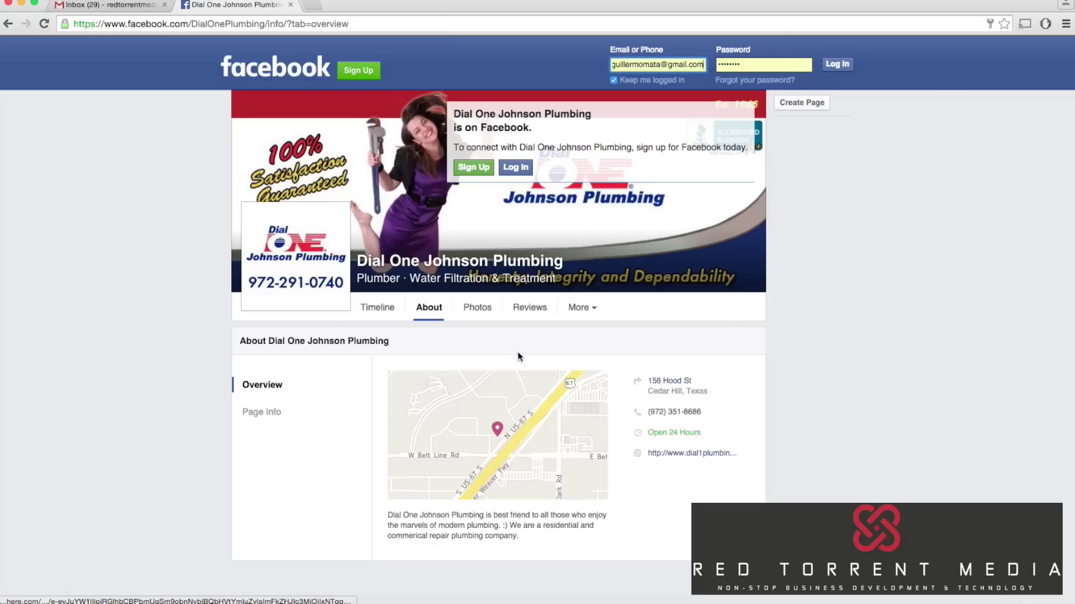
- Show Dial One Johnson Plumbing's Page Info and copy the business email address listed there
{"action": "left_click", "coordinate": [279, 413]}
{"action": "scroll", "coordinate": [279, 417], "scroll_direction": "down", "scroll_amount": 5}
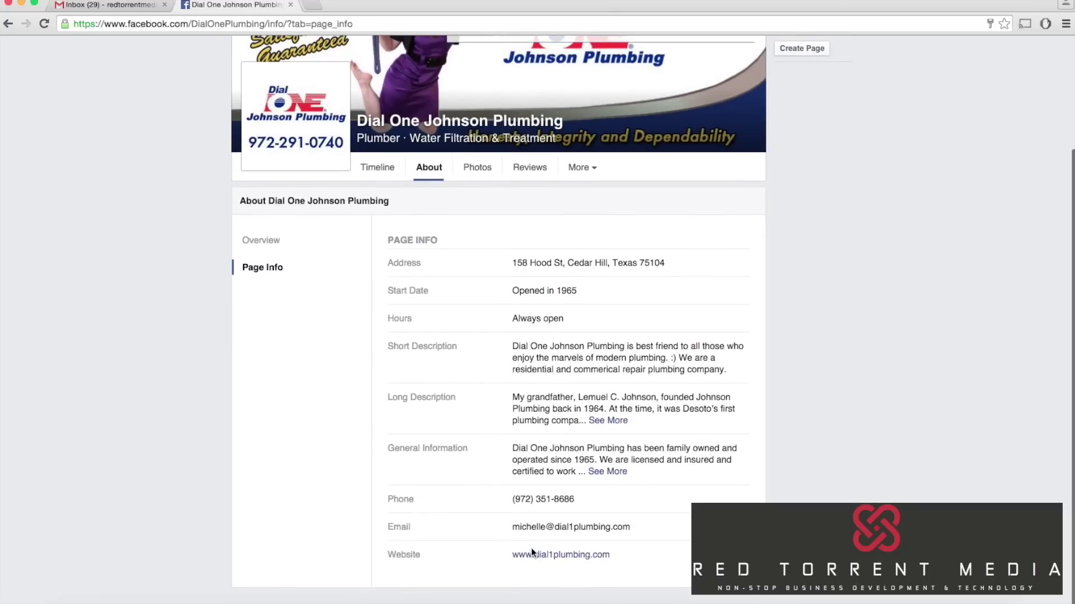
{"action": "triple_click", "coordinate": [618, 523]}
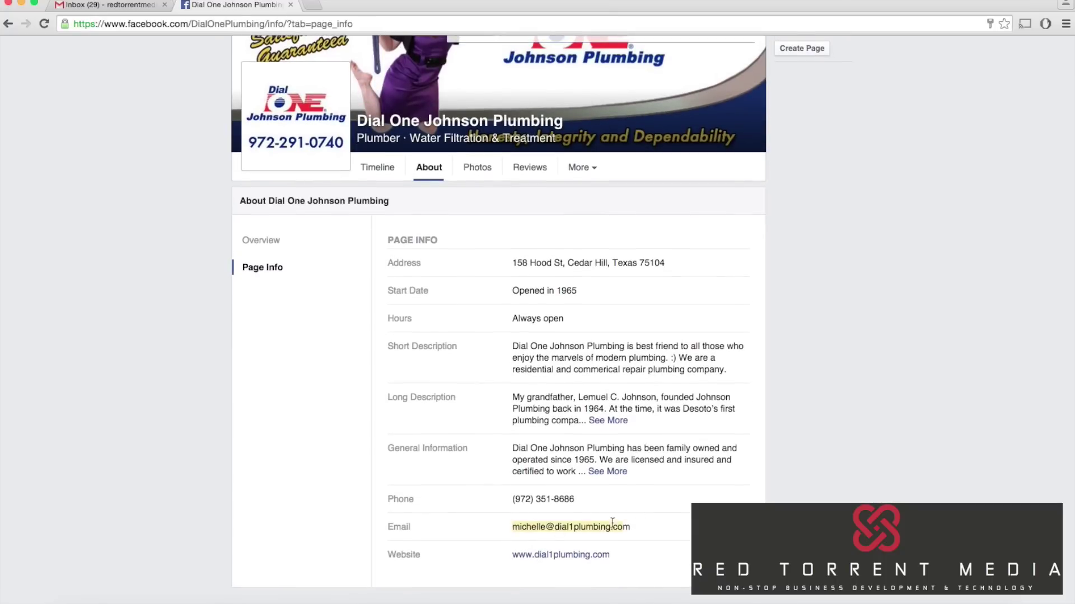
{"action": "left_click", "coordinate": [528, 516]}
{"action": "left_click_drag", "start_coordinate": [516, 528], "coordinate": [628, 532]}
{"action": "key", "text": "super+c"}
{"action": "scroll", "coordinate": [700, 453], "scroll_direction": "up", "scroll_amount": 3}
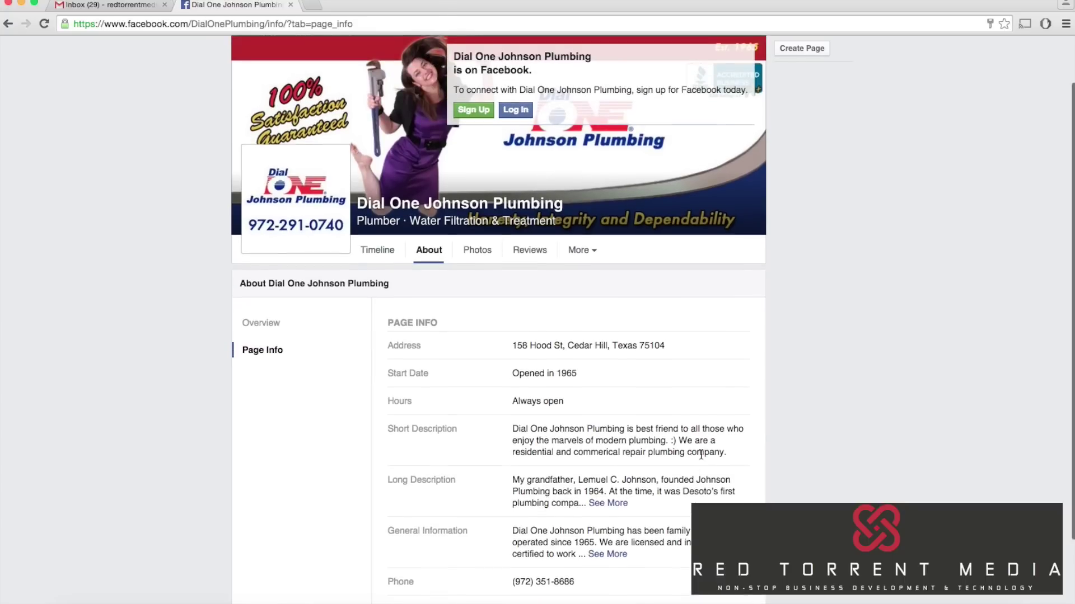
{"action": "scroll", "coordinate": [700, 453], "scroll_direction": "down", "scroll_amount": 1}
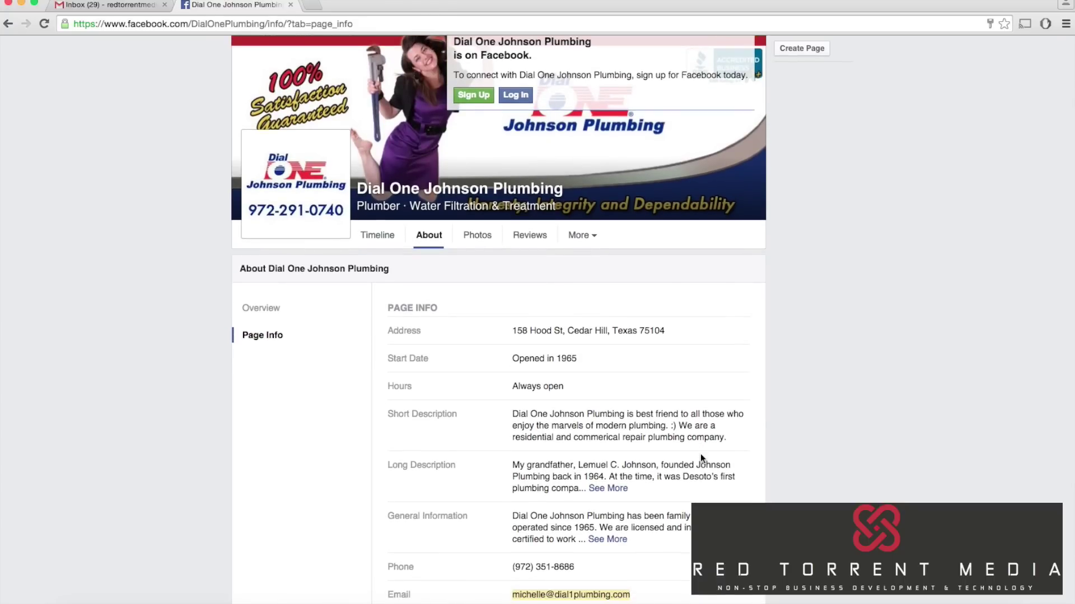
{"action": "scroll", "coordinate": [700, 456], "scroll_direction": "down", "scroll_amount": 2}
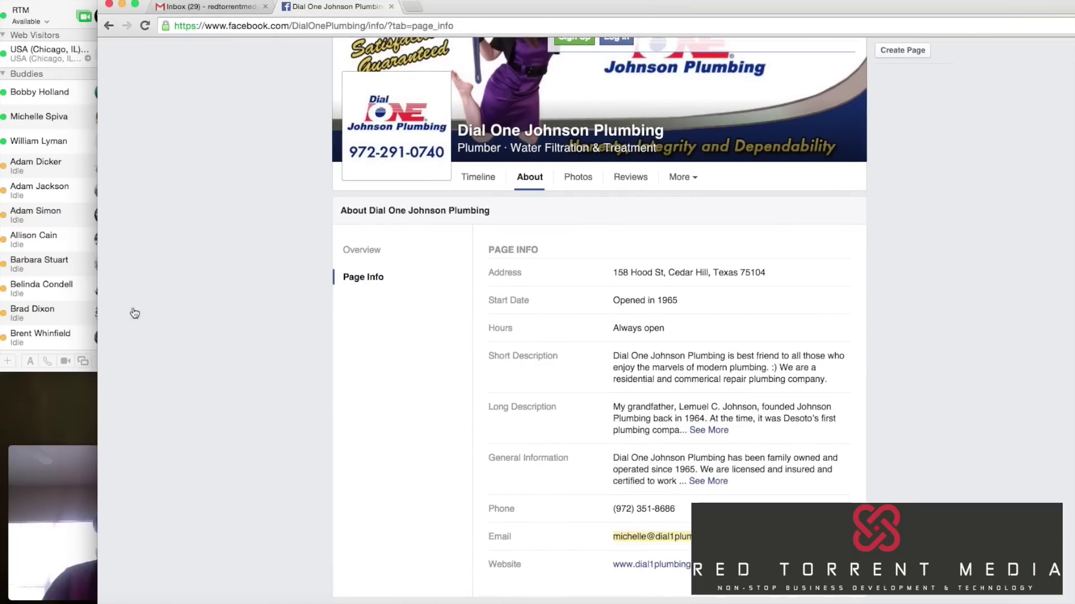
{"action": "left_click", "coordinate": [47, 519]}
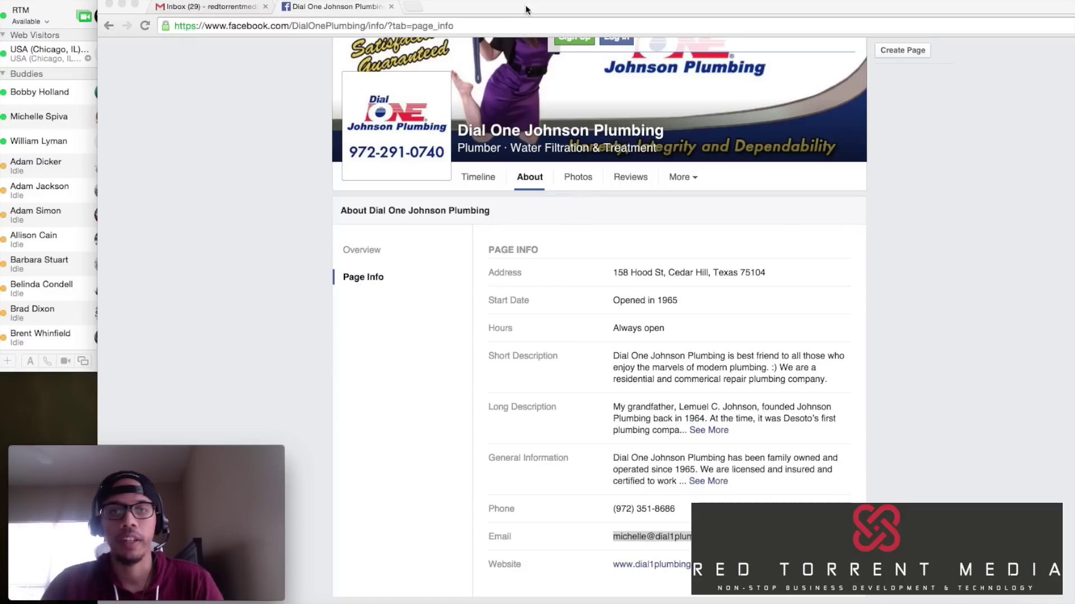
- Shift the browser window right and switch to the Gmail tab with the blank new message
{"action": "left_click_drag", "start_coordinate": [538, 8], "coordinate": [643, 7]}
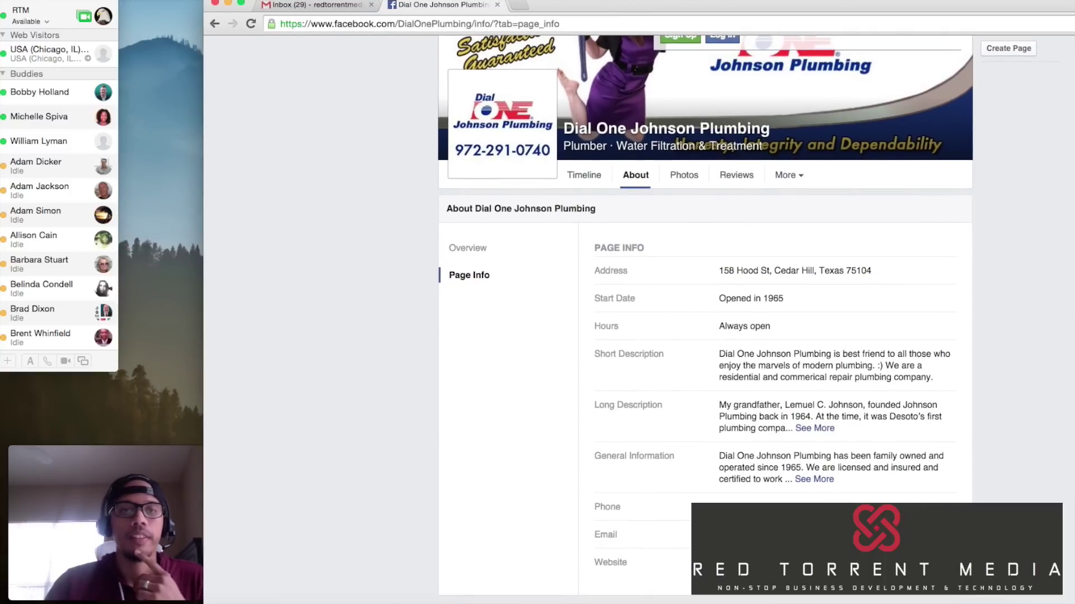
{"action": "left_click", "coordinate": [329, 12]}
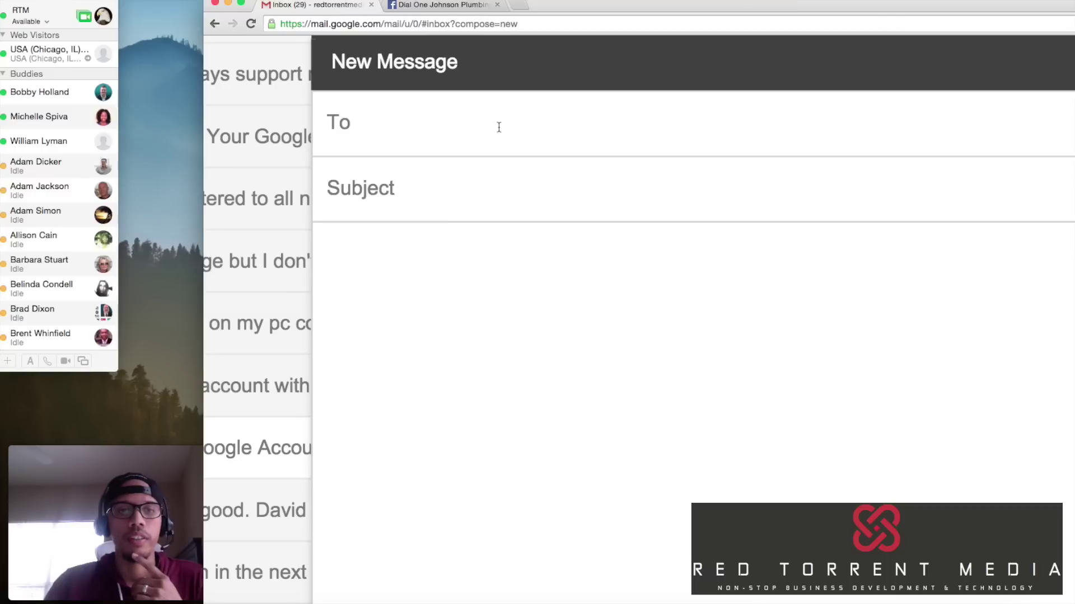
- Paste the copied business email address into the draft's To field
{"action": "key", "text": "super+v"}
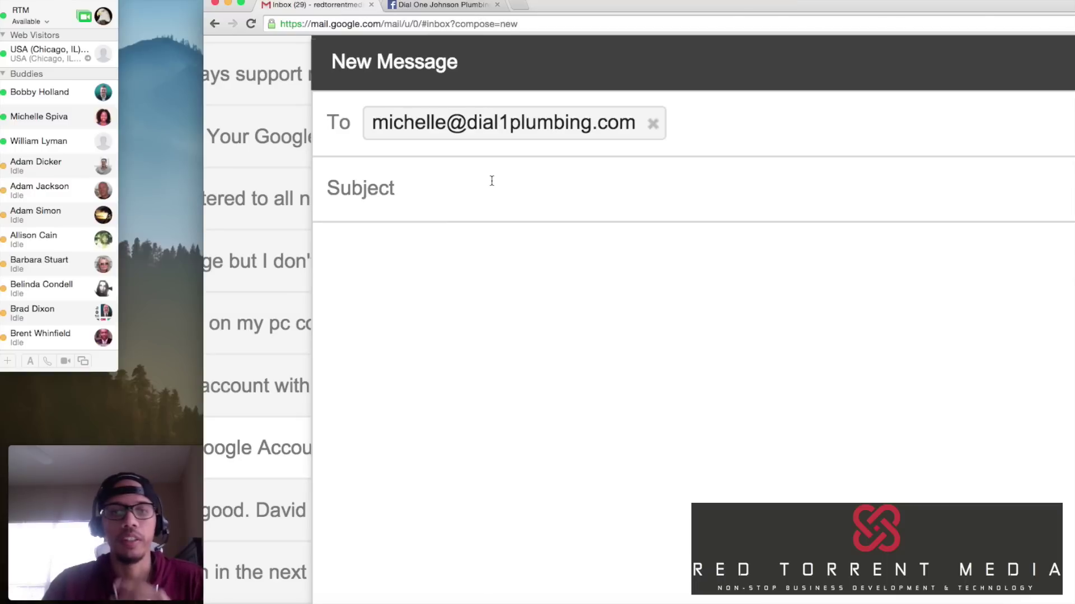
{"action": "left_click", "coordinate": [491, 180]}
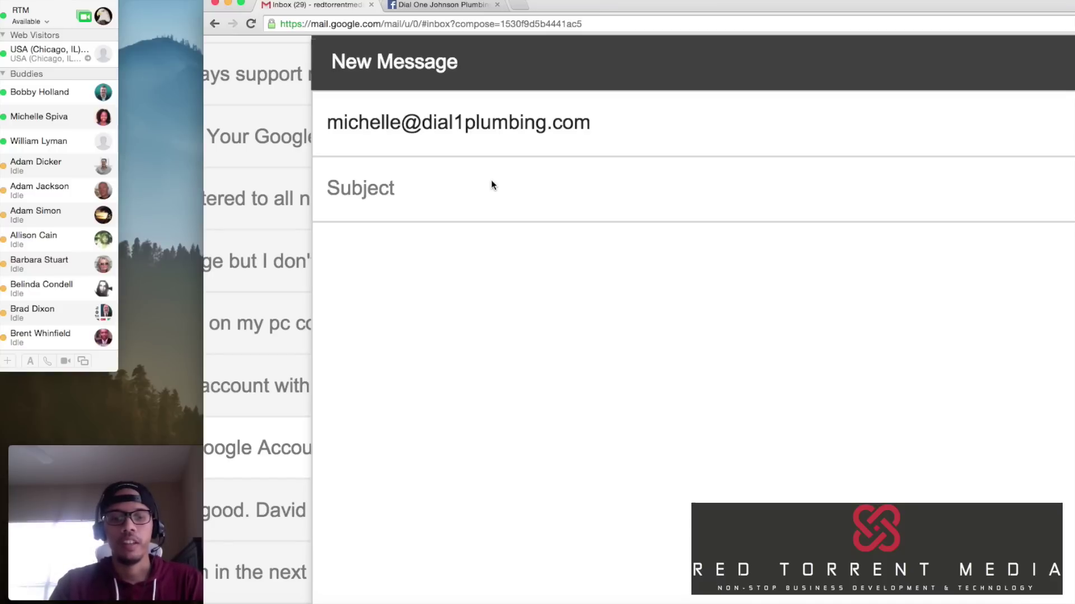
- Enter the subject 'Your plumbing business could be at risk...' for the draft
{"action": "type", "text": "Your pl"}
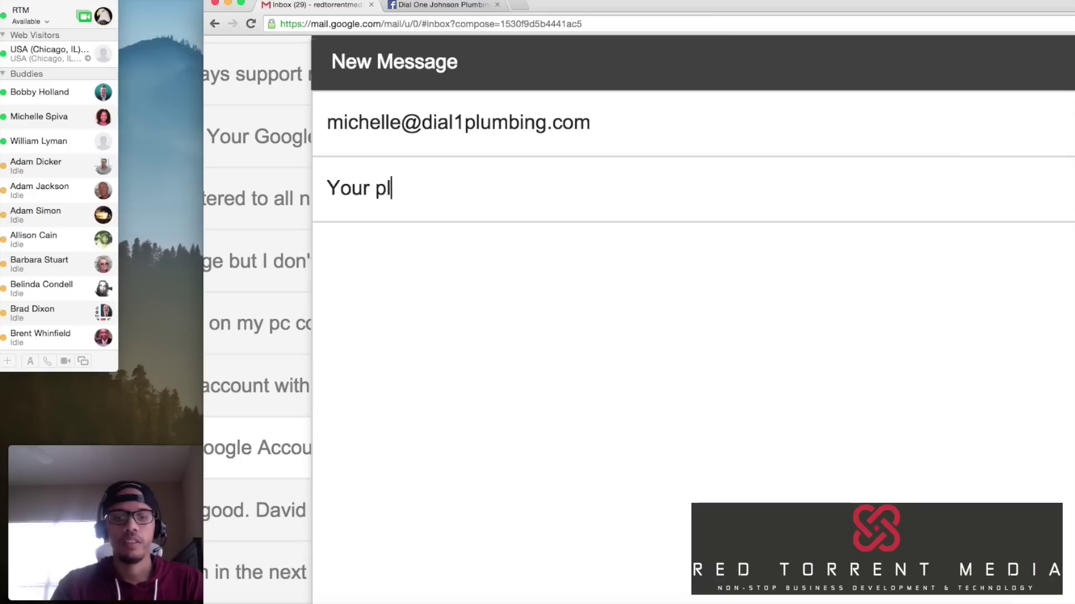
{"action": "type", "text": "umbing bus"}
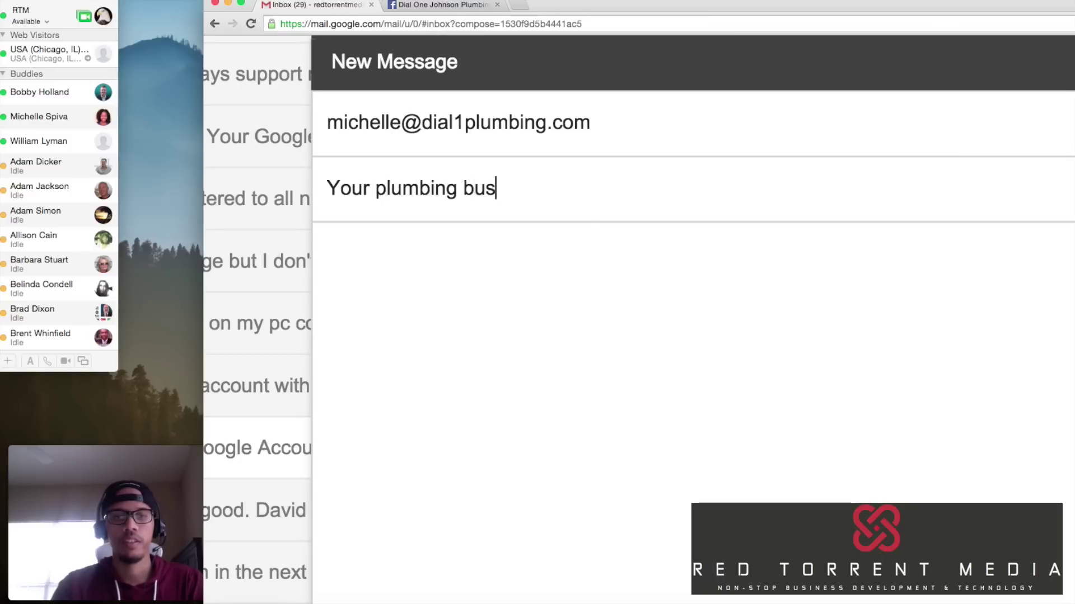
{"action": "type", "text": "iness could be "}
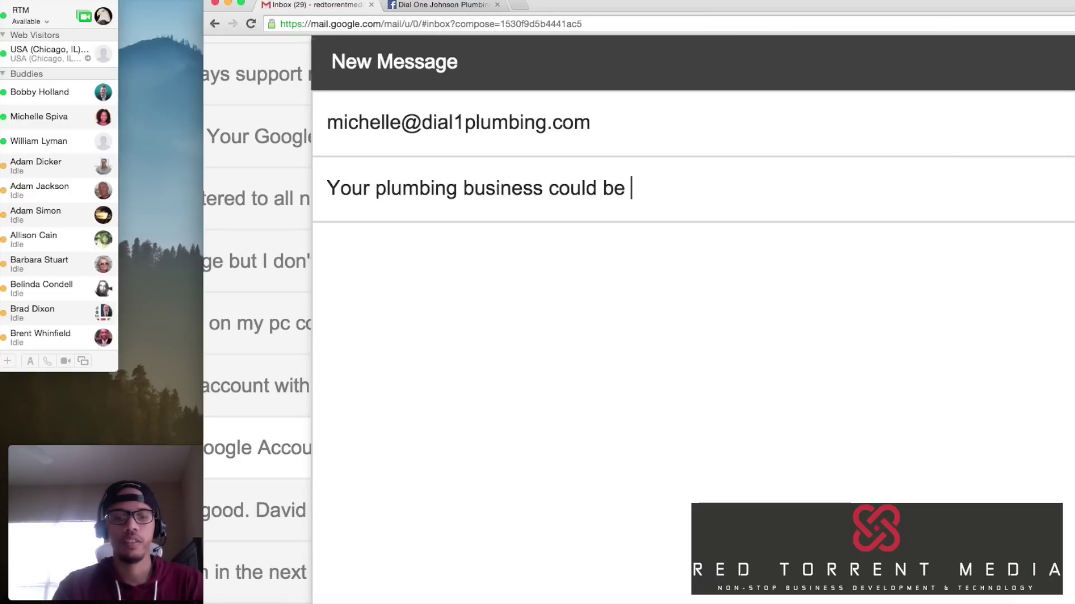
{"action": "type", "text": "at risk..."}
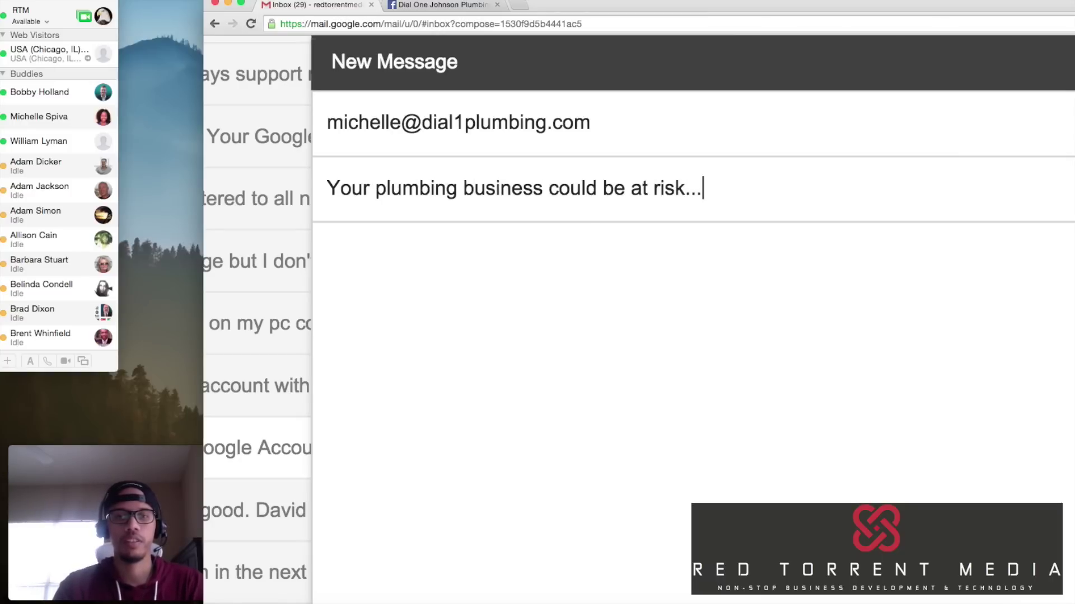
{"action": "left_click", "coordinate": [540, 364]}
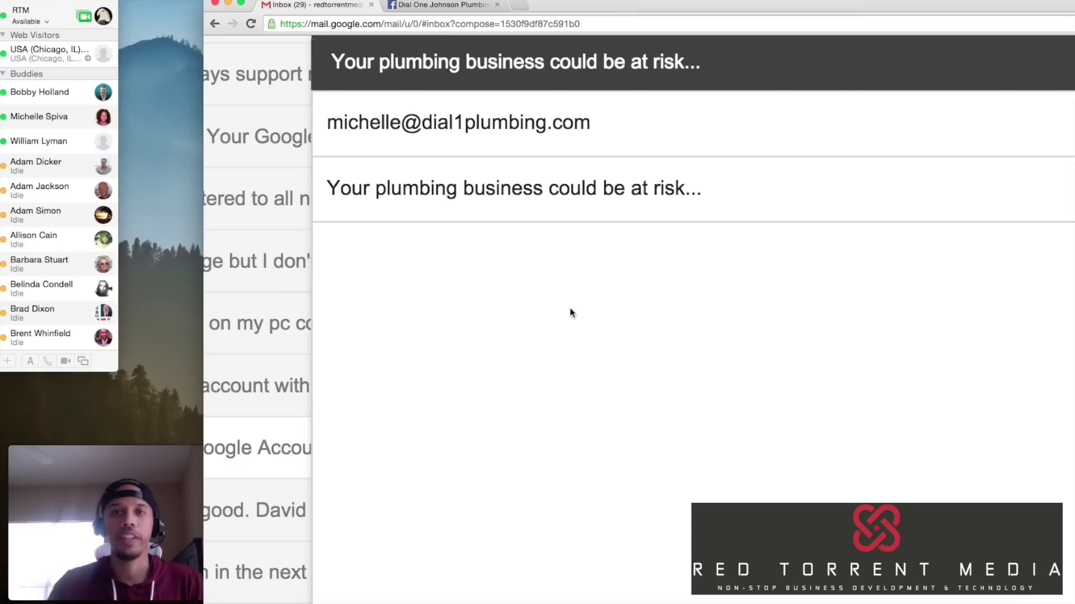
{"action": "triple_click", "coordinate": [585, 198]}
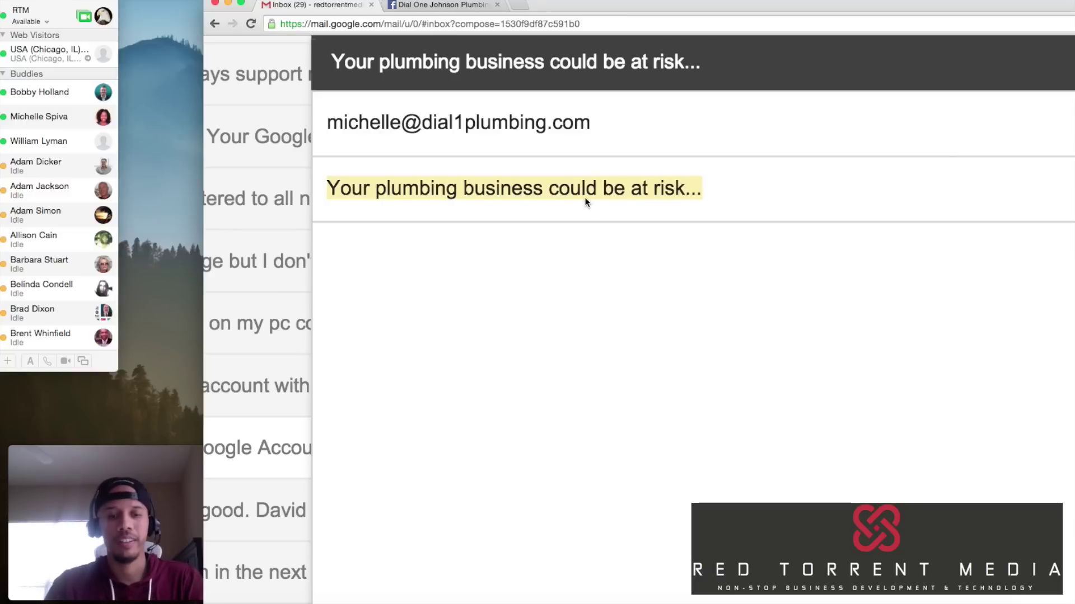
- Overwrite the selected subject with 'WEBSITES $299! BUY NOW'
{"action": "type", "text": "42"}
{"action": "key", "text": "BackSpace"}
{"action": "key", "text": "BackSpace"}
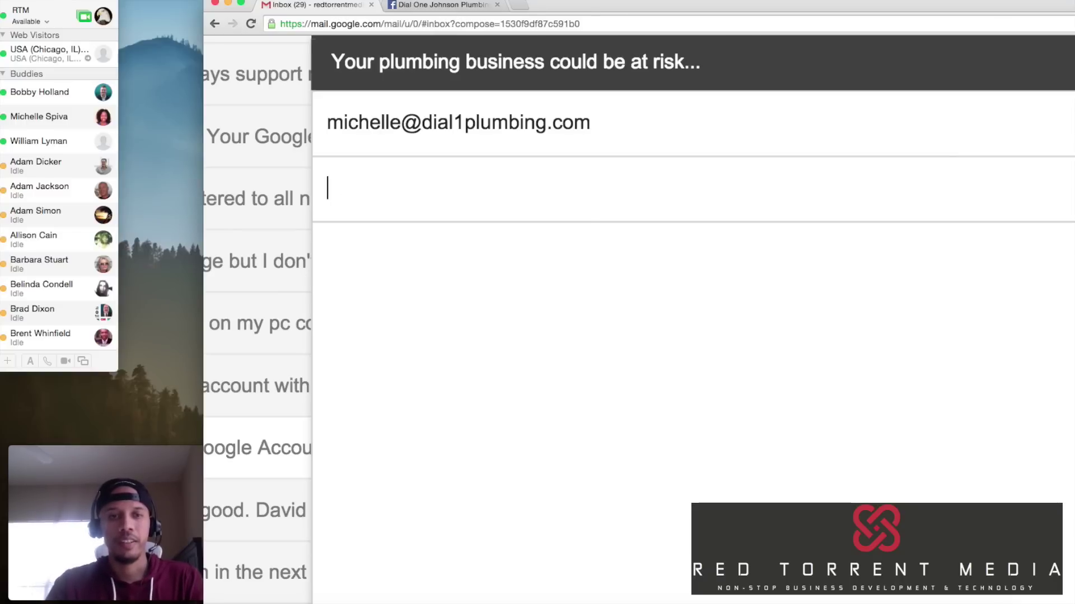
{"action": "type", "text": "WEBSIT"}
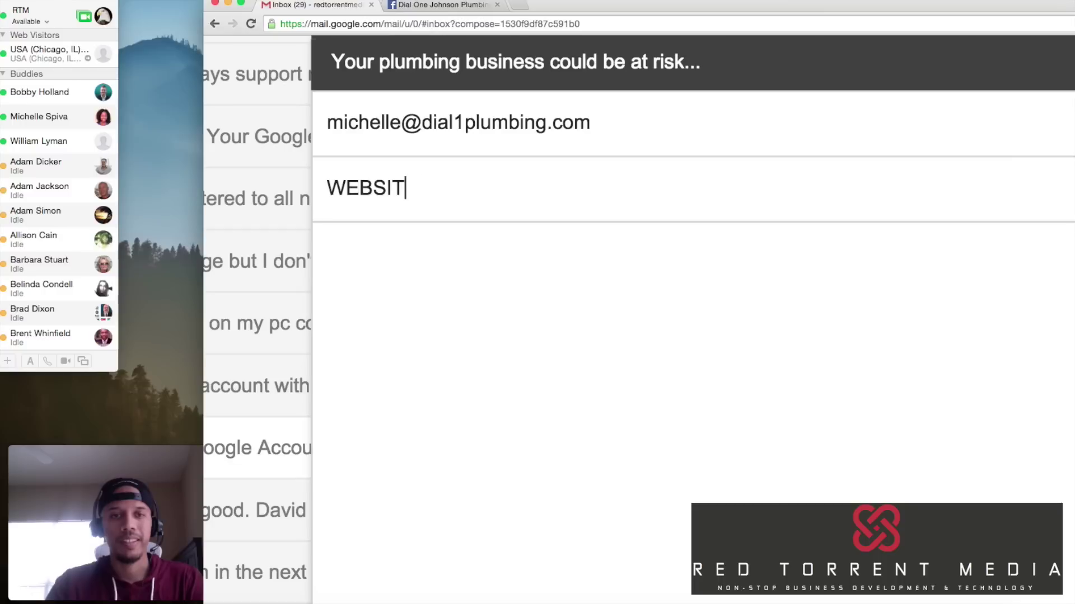
{"action": "type", "text": "ES $299"}
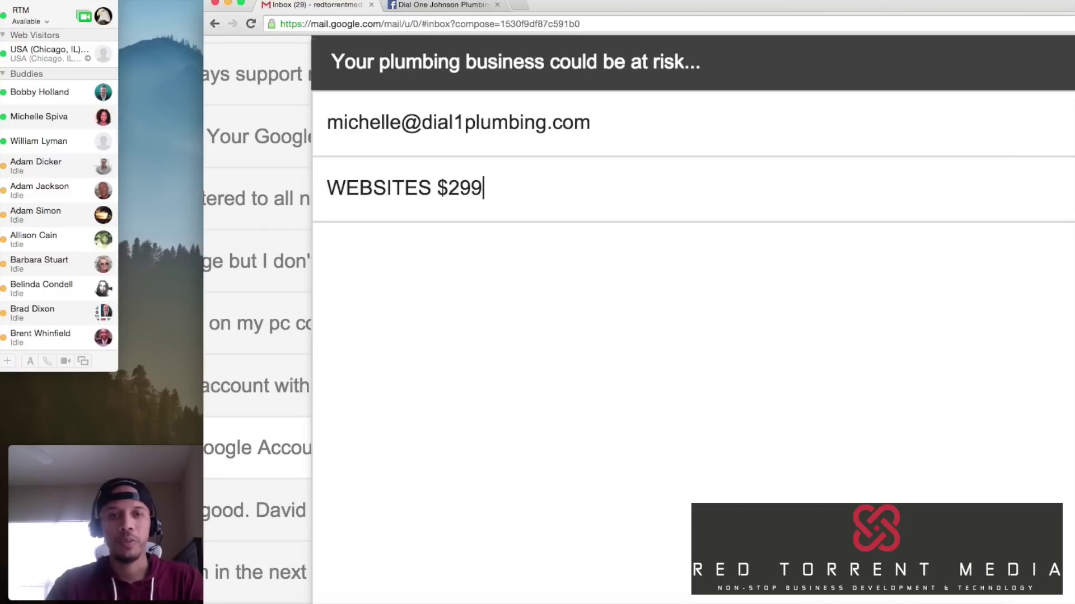
{"action": "type", "text": "! BUY NOW"}
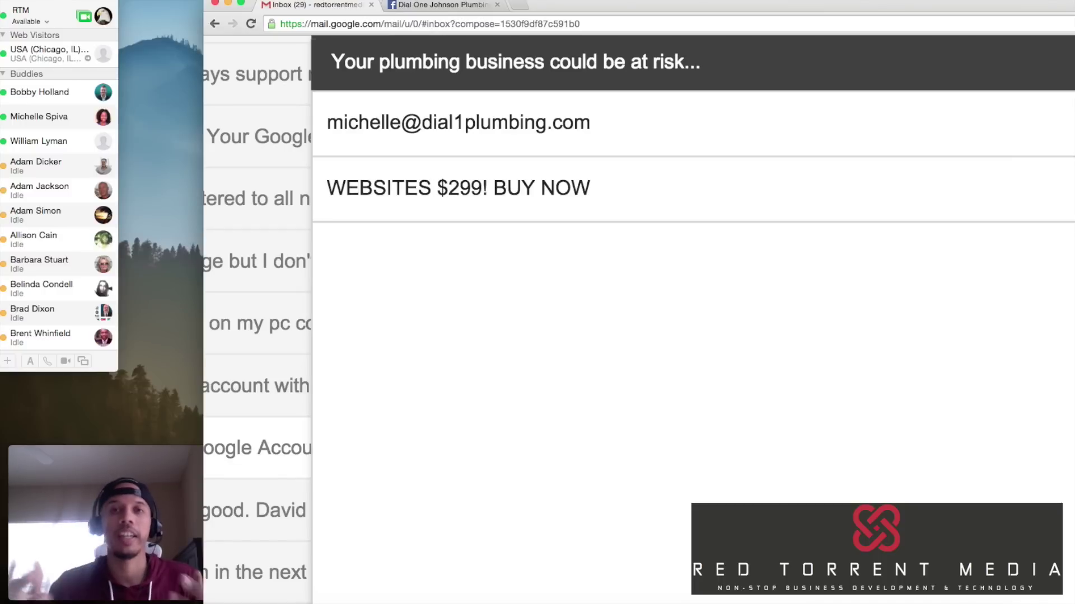
- Replace the subject with the shorter 'Plumbing business at risk....'
{"action": "triple_click", "coordinate": [586, 206]}
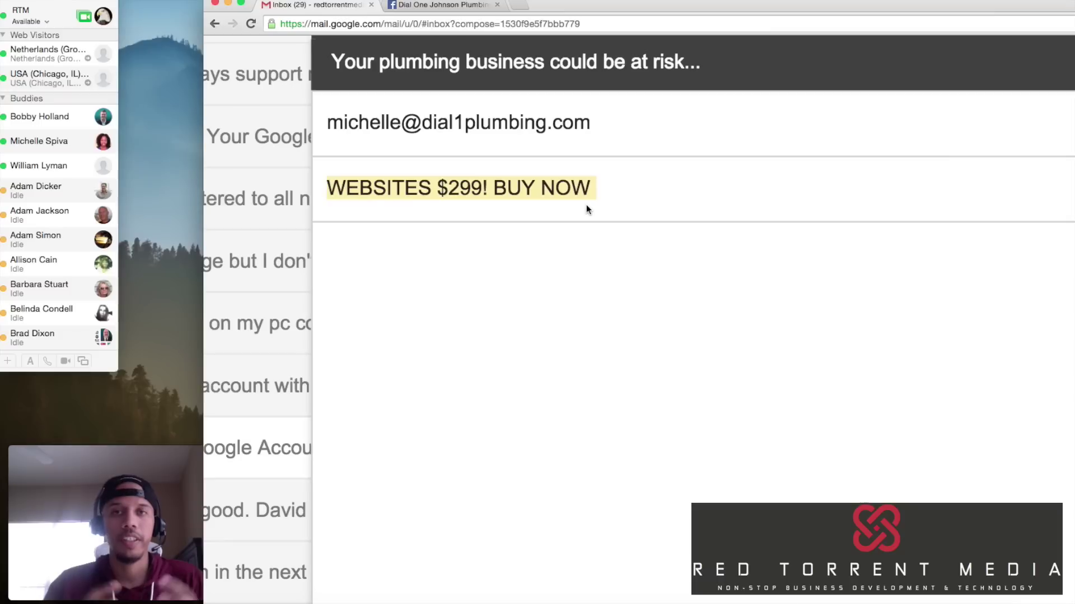
{"action": "type", "text": "PLUMBING"}
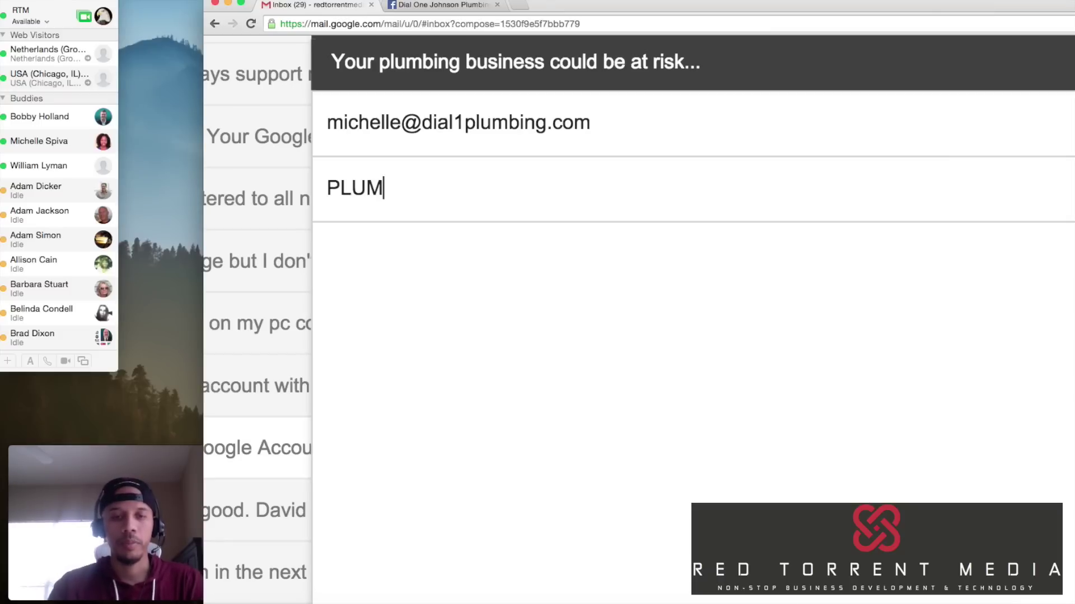
{"action": "key", "text": "BackSpace"}
{"action": "key", "text": "BackSpace"}
{"action": "key", "text": "BackSpace"}
{"action": "key", "text": "BackSpace"}
{"action": "key", "text": "BackSpace"}
{"action": "key", "text": "BackSpace"}
{"action": "key", "text": "BackSpace"}
{"action": "key", "text": "BackSpace"}
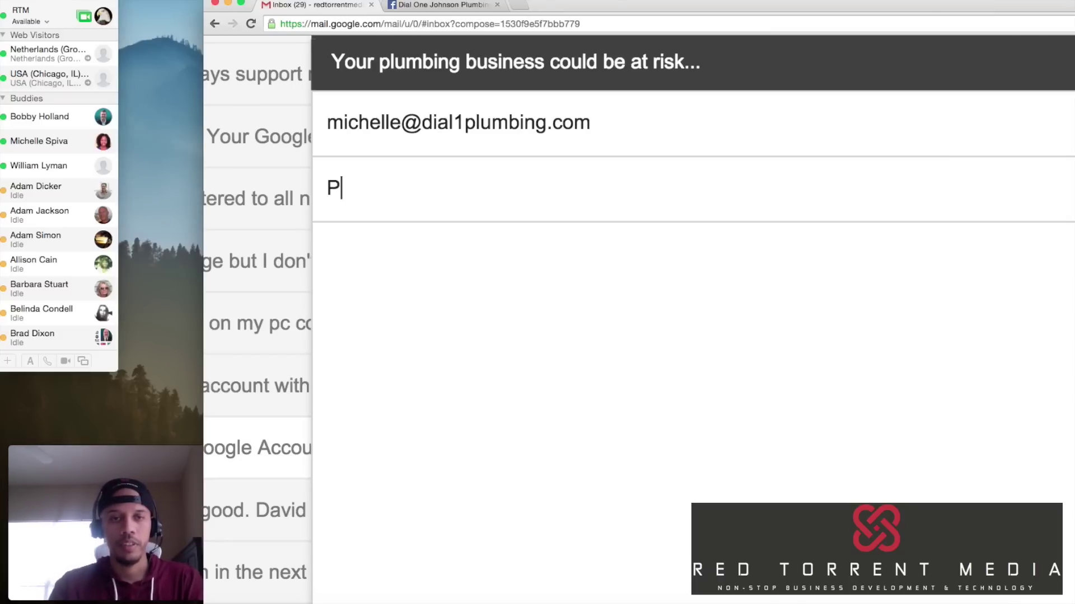
{"action": "type", "text": "Plumbing"}
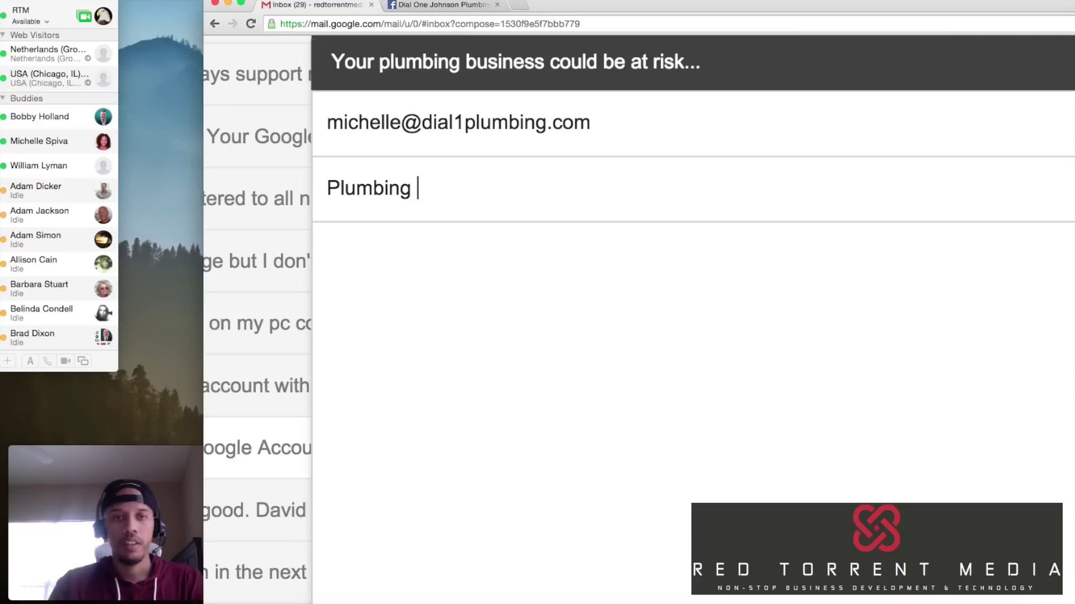
{"action": "key", "text": "BackSpace"}
{"action": "key", "text": "BackSpace"}
{"action": "key", "text": "BackSpace"}
{"action": "key", "text": "BackSpace"}
{"action": "key", "text": "BackSpace"}
{"action": "key", "text": "BackSpace"}
{"action": "key", "text": "BackSpace"}
{"action": "key", "text": "BackSpace"}
{"action": "key", "text": "BackSpace"}
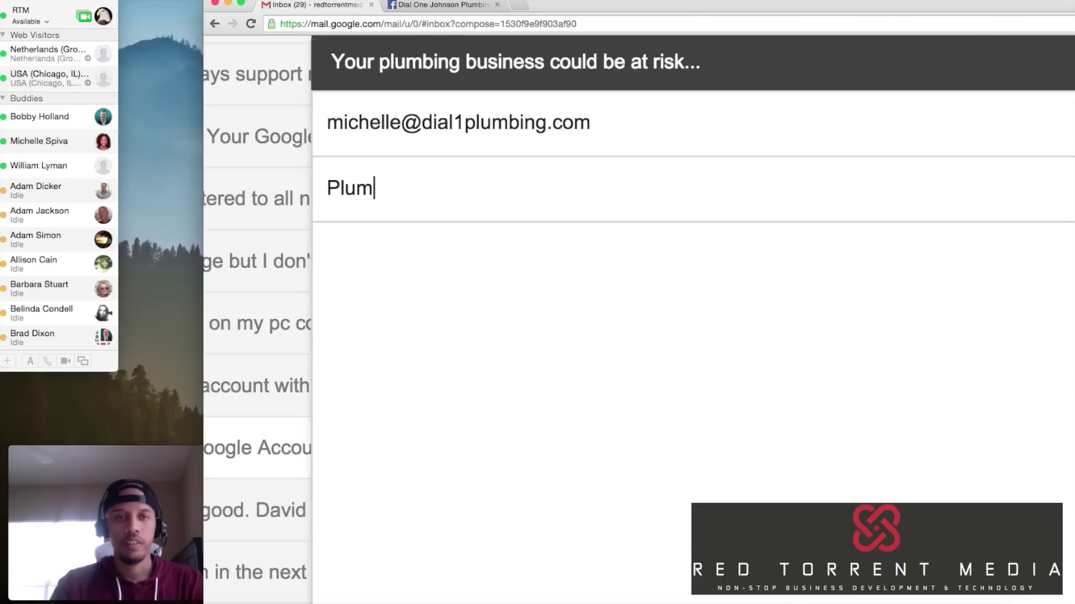
{"action": "type", "text": "Plumbing "}
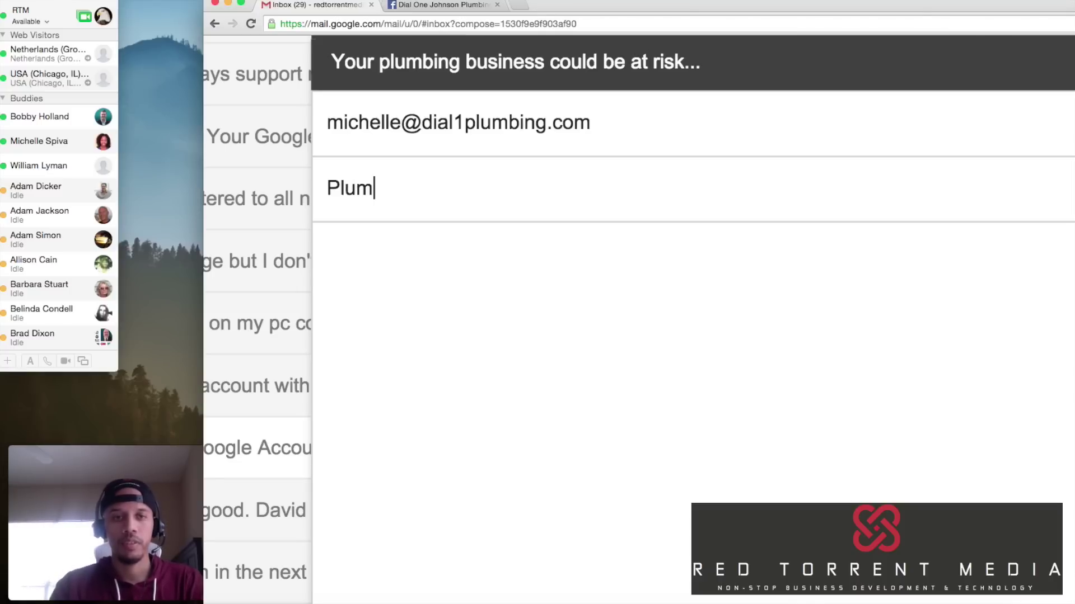
{"action": "type", "text": "busines"}
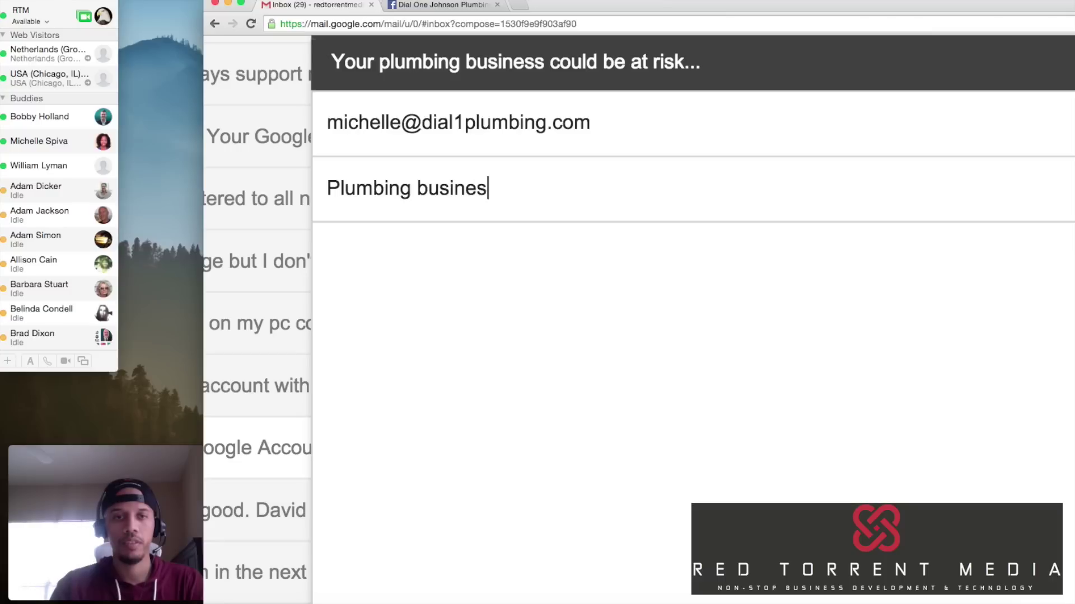
{"action": "type", "text": "s at r"}
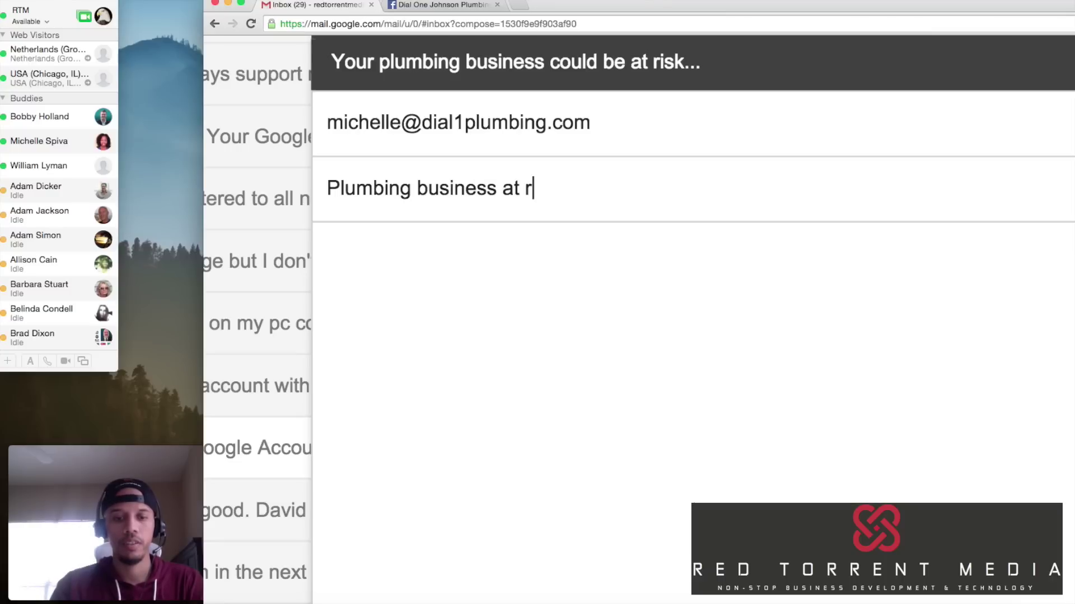
{"action": "type", "text": "isk...."}
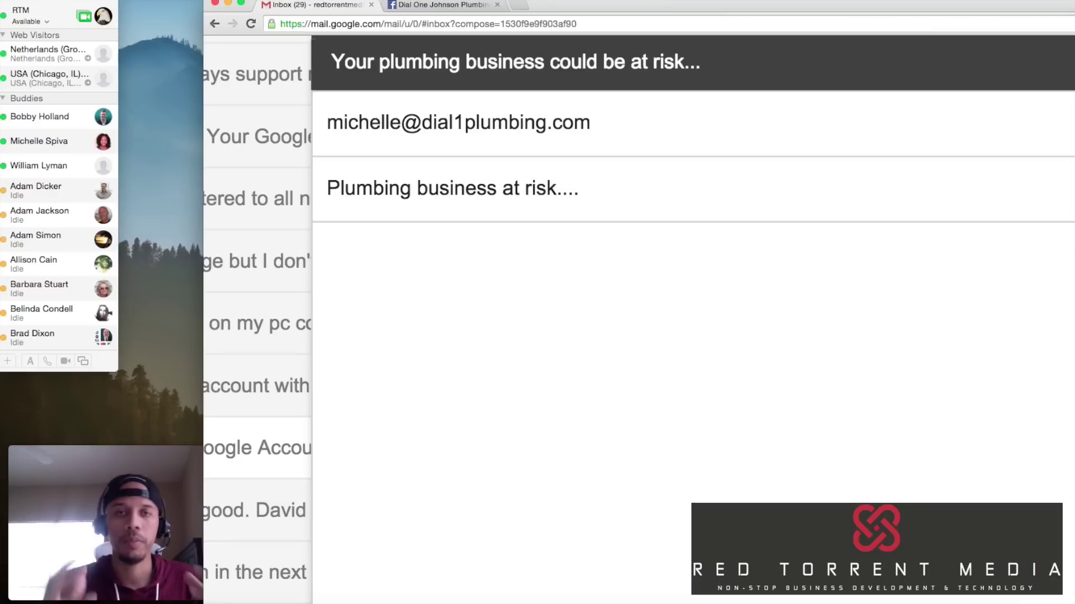
{"action": "left_click", "coordinate": [636, 290]}
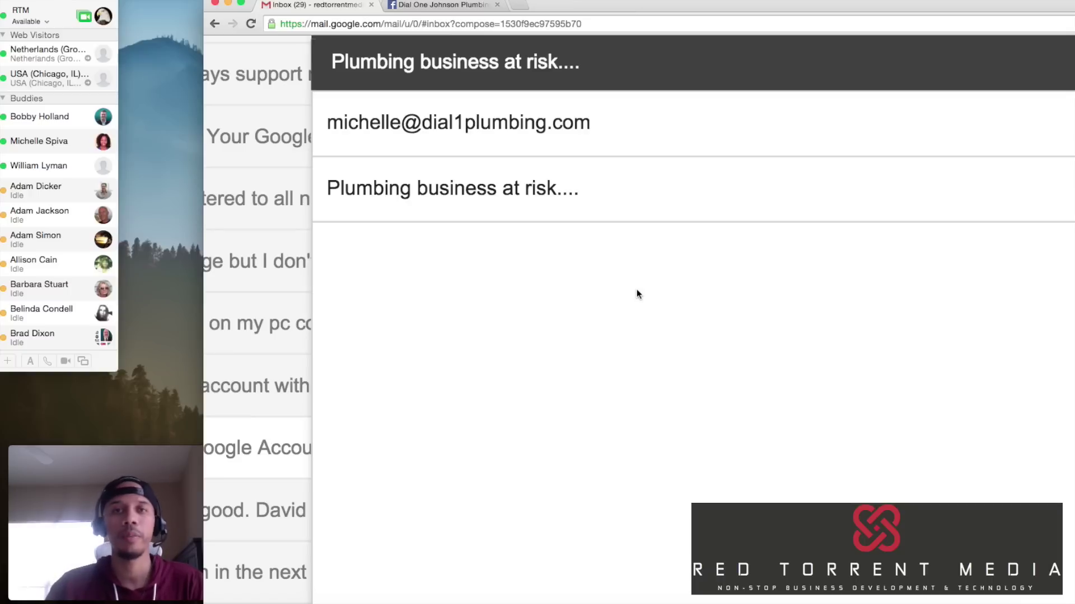
- Type a 'CONTENT -' heading in the body with a NAME line below it
{"action": "type", "text": "NA"}
{"action": "key", "text": "BackSpace"}
{"action": "key", "text": "BackSpace"}
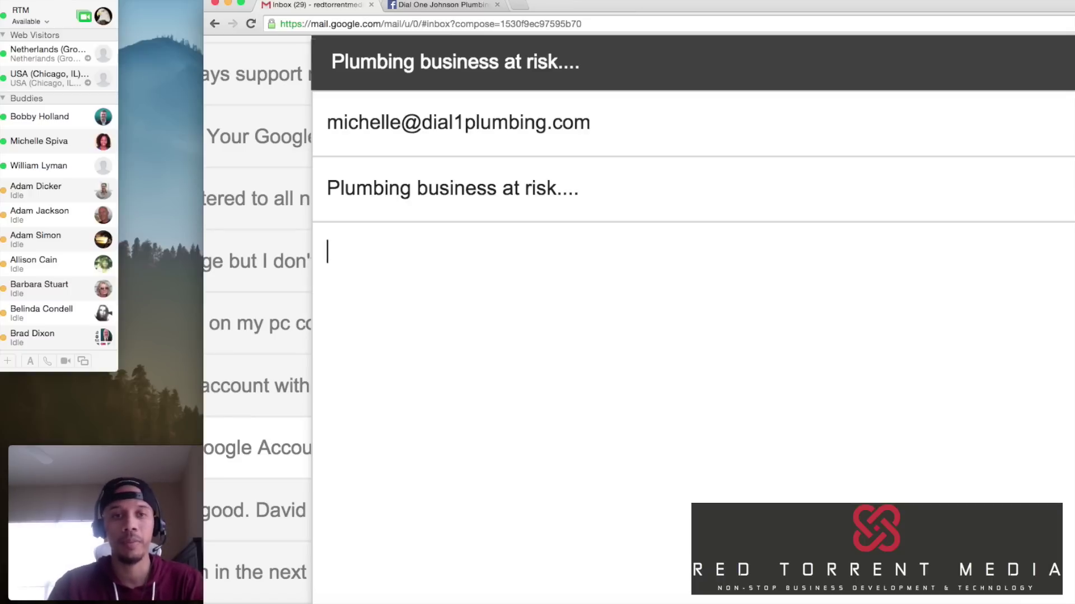
{"action": "type", "text": "CONTENT -"}
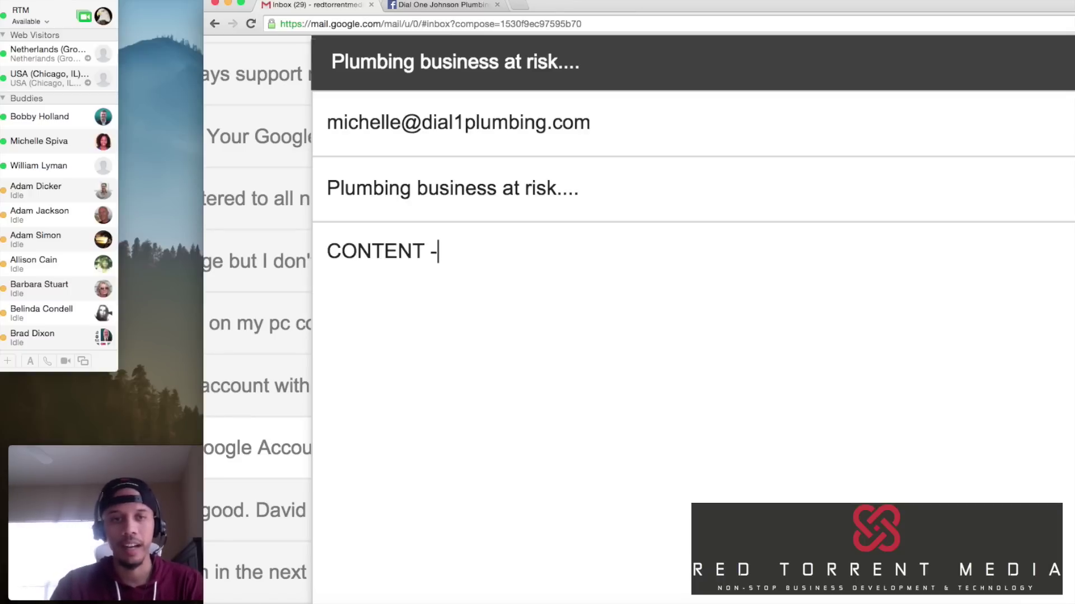
{"action": "key", "text": "Return"}
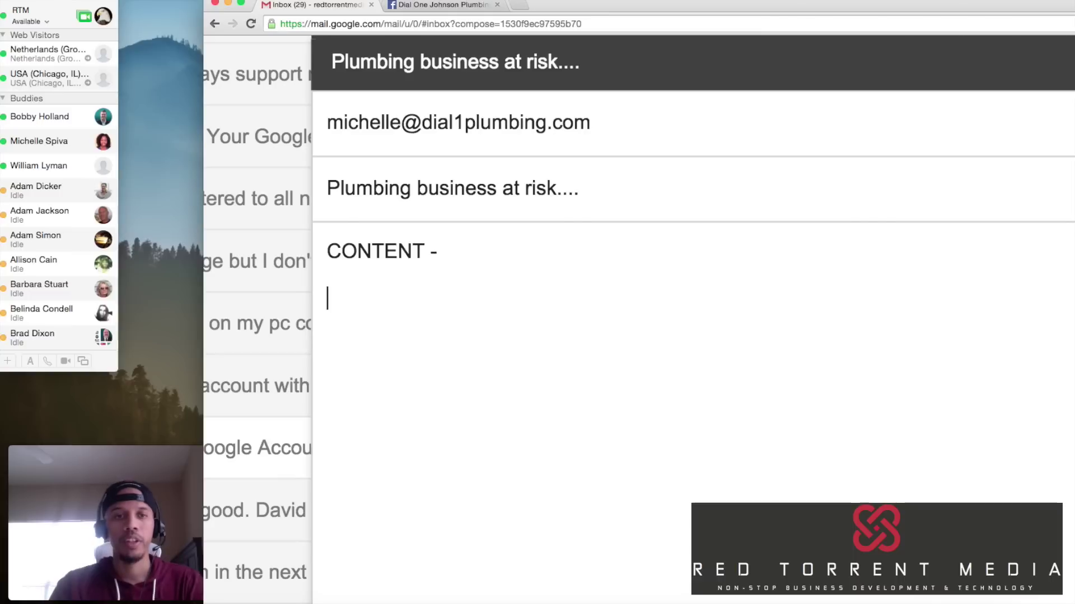
{"action": "type", "text": "E"}
{"action": "key", "text": "BackSpace"}
{"action": "type", "text": "NAME"}
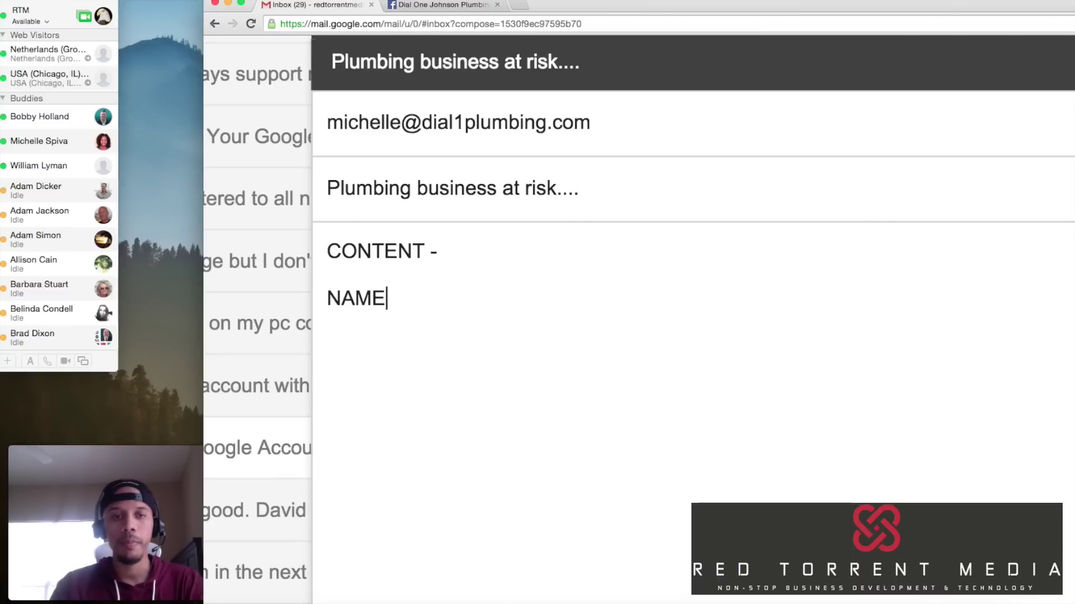
- Add EMAIL, PHONE and URL placeholder lines, each on its own line, below NAME
{"action": "key", "text": "Return"}
{"action": "type", "text": "EMAIL"}
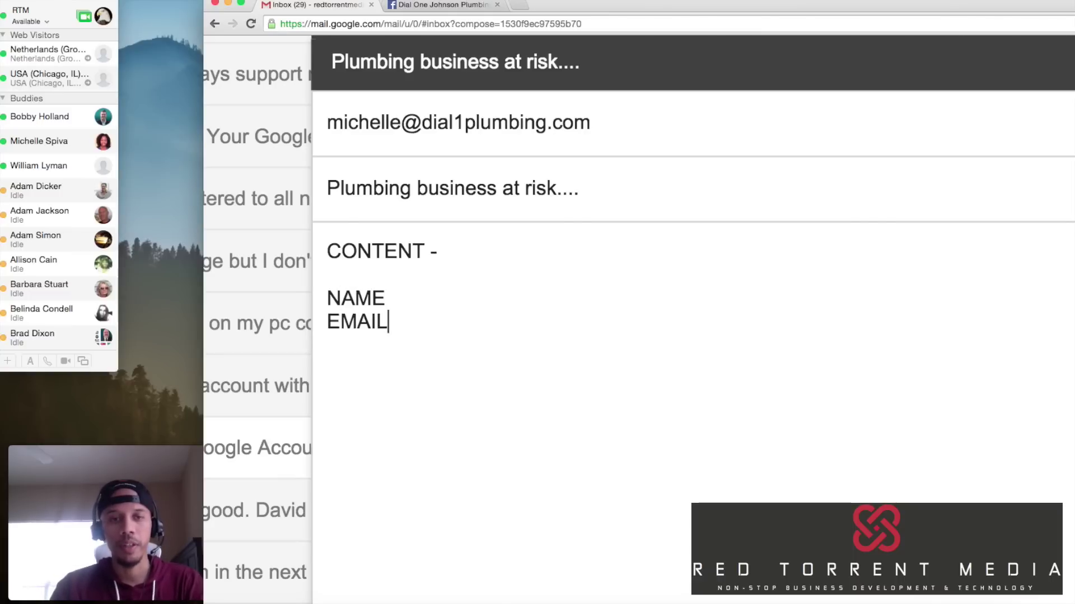
{"action": "key", "text": "Return"}
{"action": "type", "text": "PHONE"}
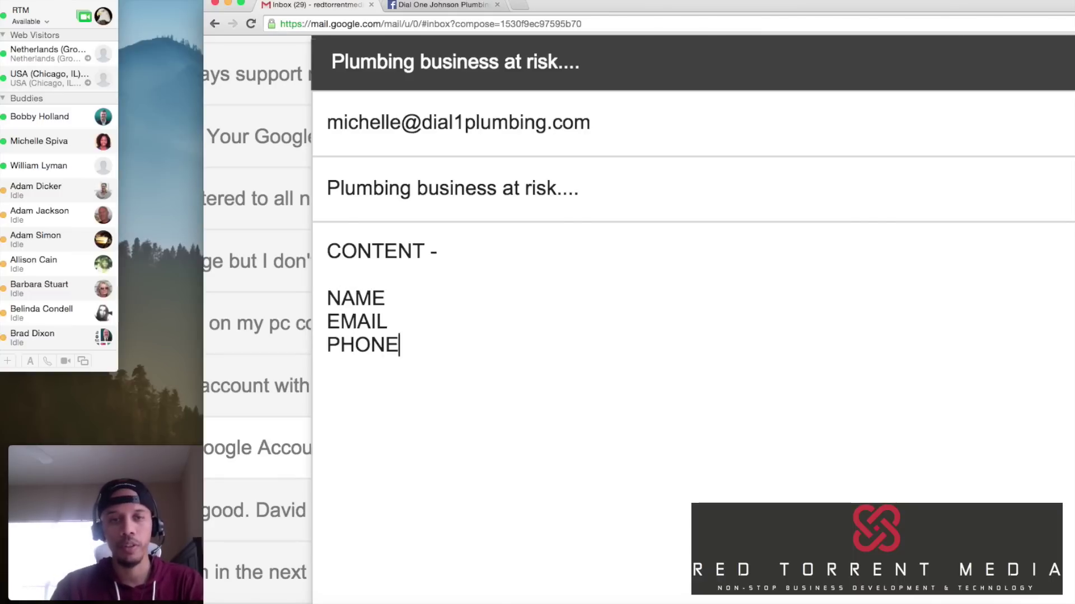
{"action": "key", "text": "Return"}
{"action": "type", "text": "UR"}
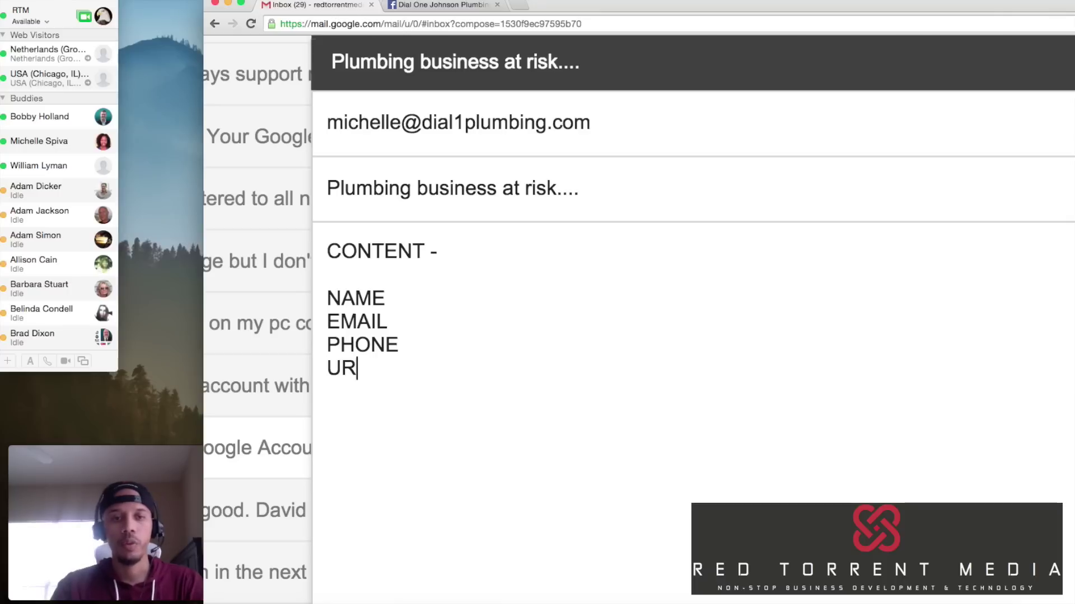
{"action": "type", "text": "L"}
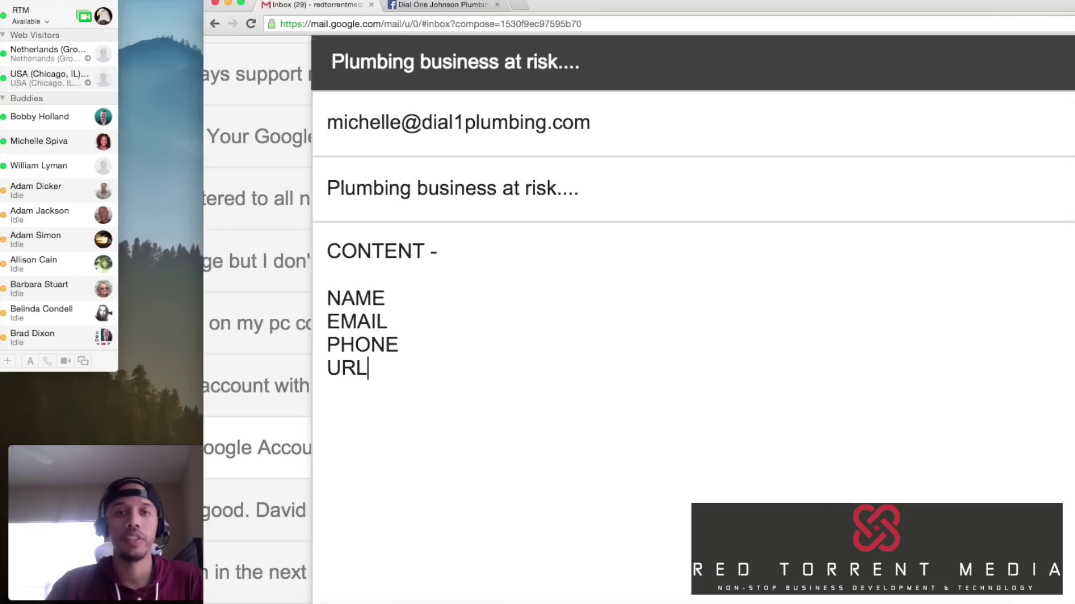
{"action": "left_click", "coordinate": [508, 252]}
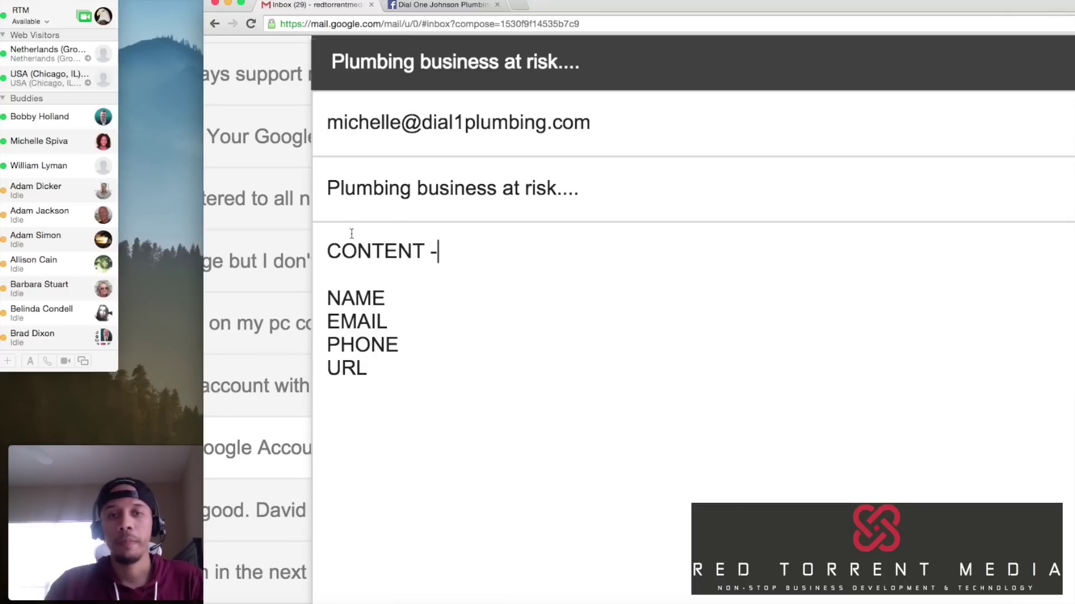
{"action": "left_click", "coordinate": [331, 240], "text": "shift"}
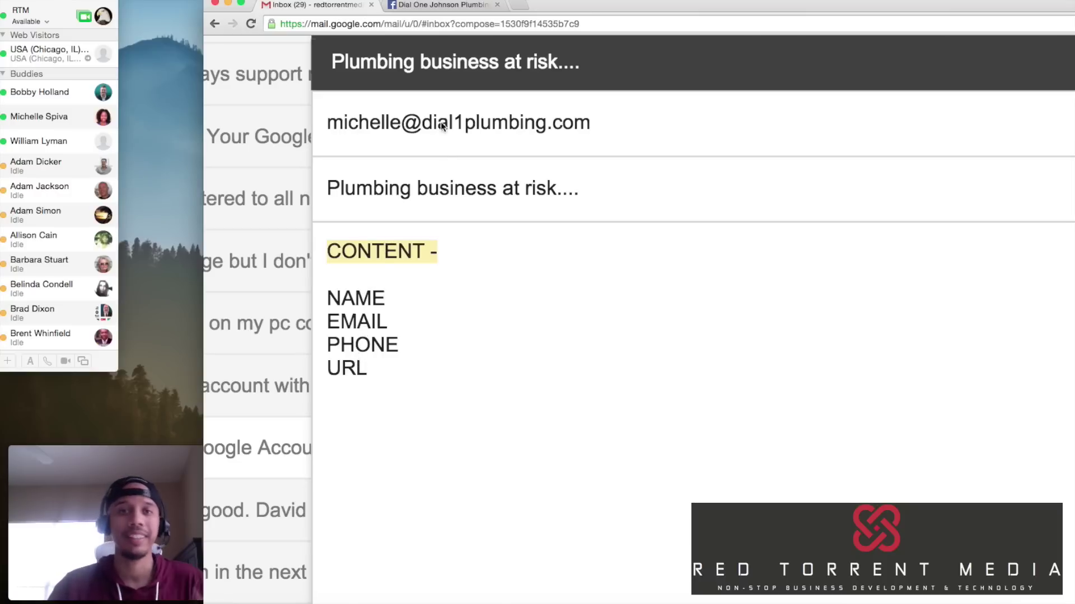
- Return to Dial One Johnson Plumbing's Facebook tab and select part of its Page Info text
{"action": "left_click", "coordinate": [441, 7]}
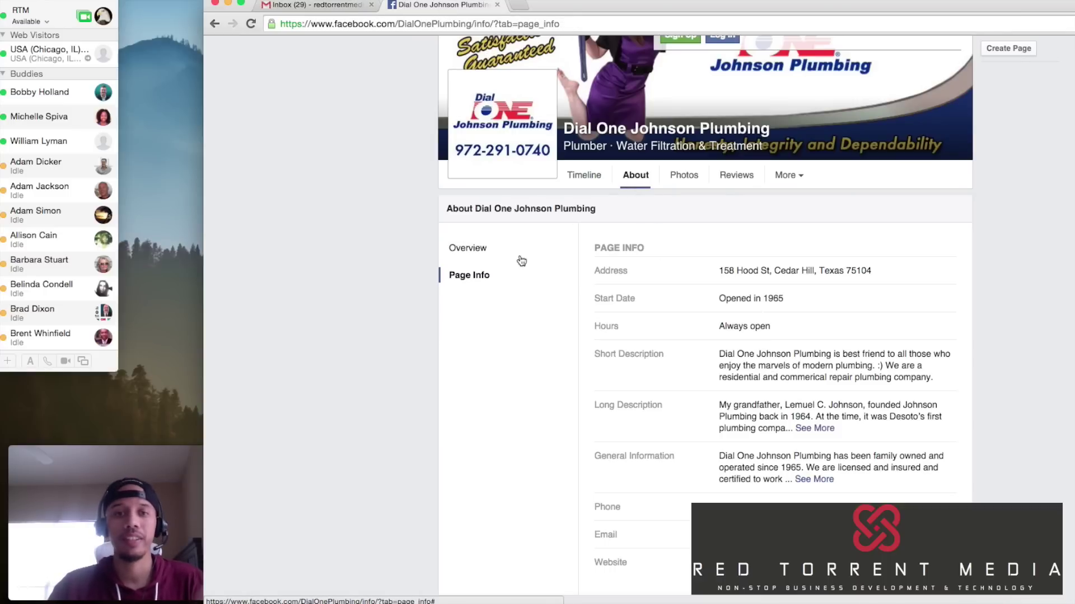
{"action": "scroll", "coordinate": [521, 261], "scroll_direction": "down", "scroll_amount": 1}
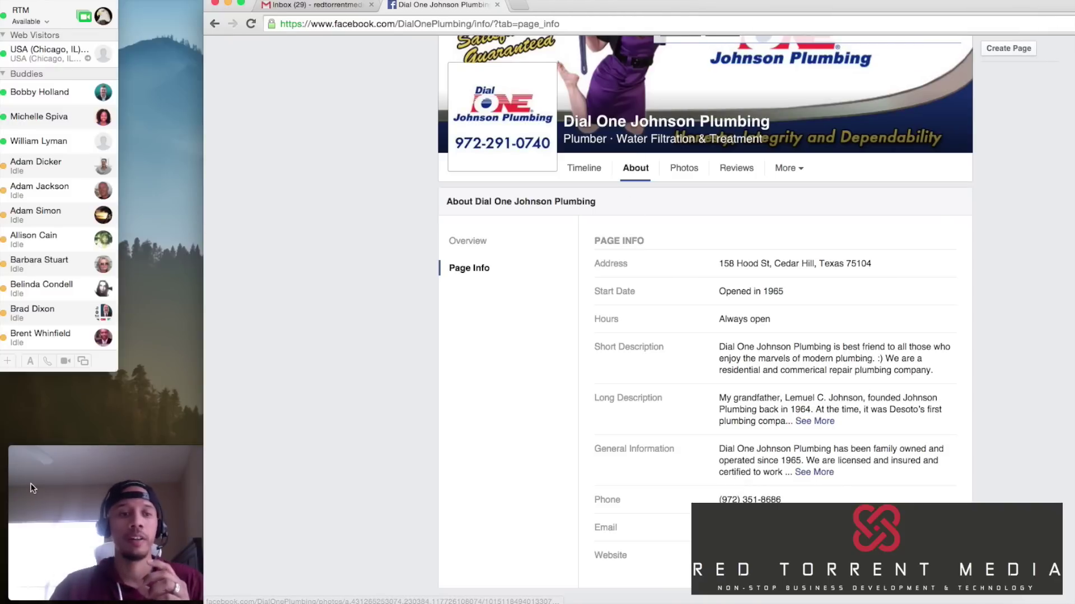
{"action": "left_click", "coordinate": [67, 449]}
{"action": "left_click_drag", "start_coordinate": [67, 449], "coordinate": [296, 378]}
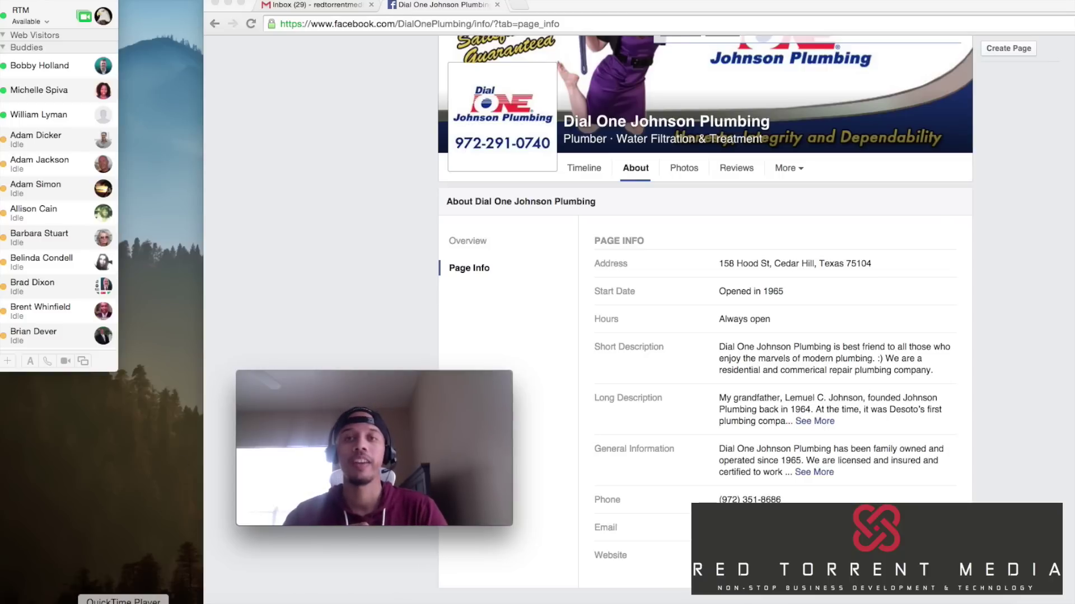
- Bring up QuickTime Player's Dock menu to reach Stop Screen Recording
{"action": "right_click", "coordinate": [123, 603]}
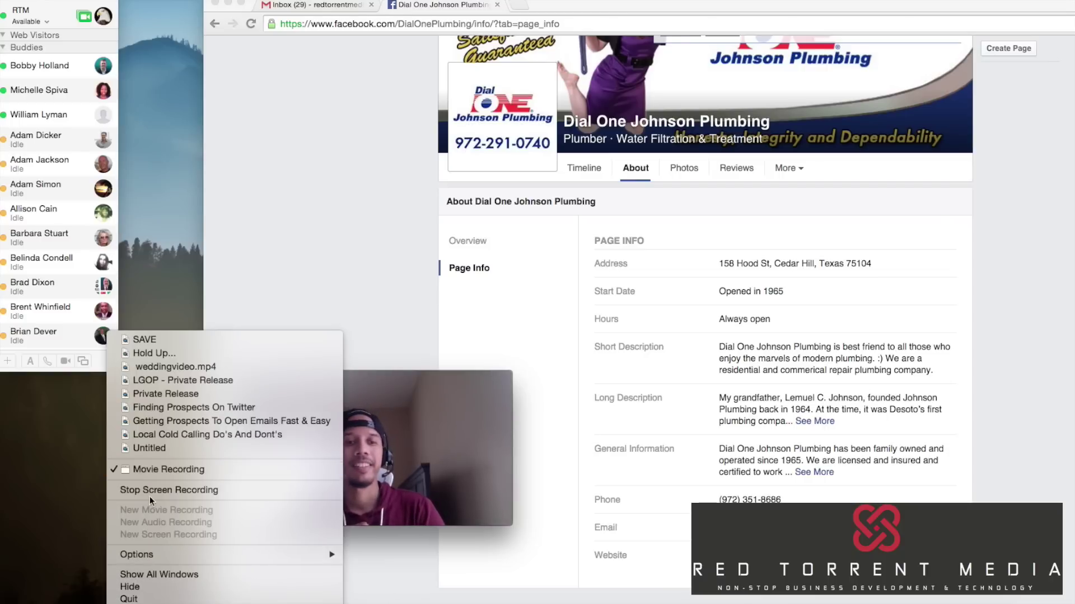